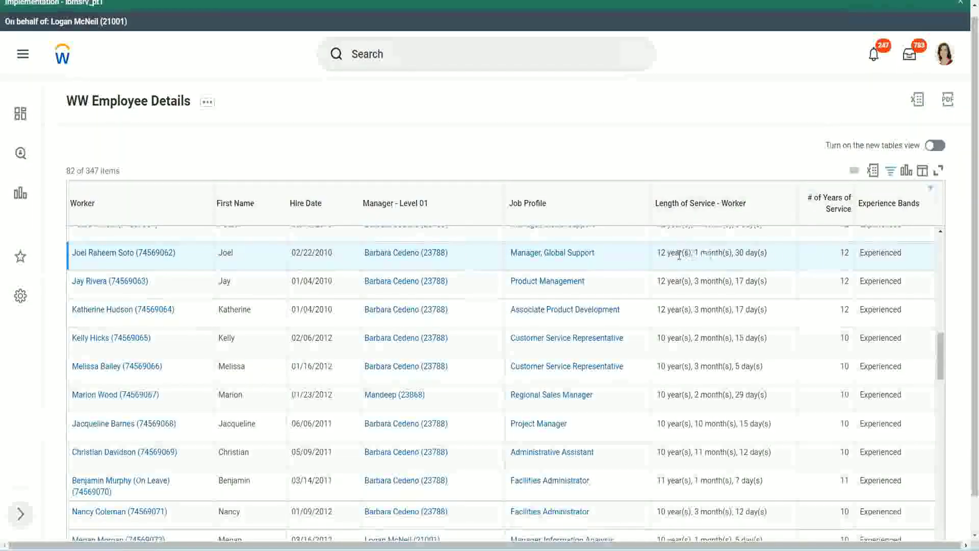
Compare the years, months and days of service with the # of Years of Service in the Manager, Global Support row hired 02/22/2010.
left_click_drag(662, 253, 656, 253)
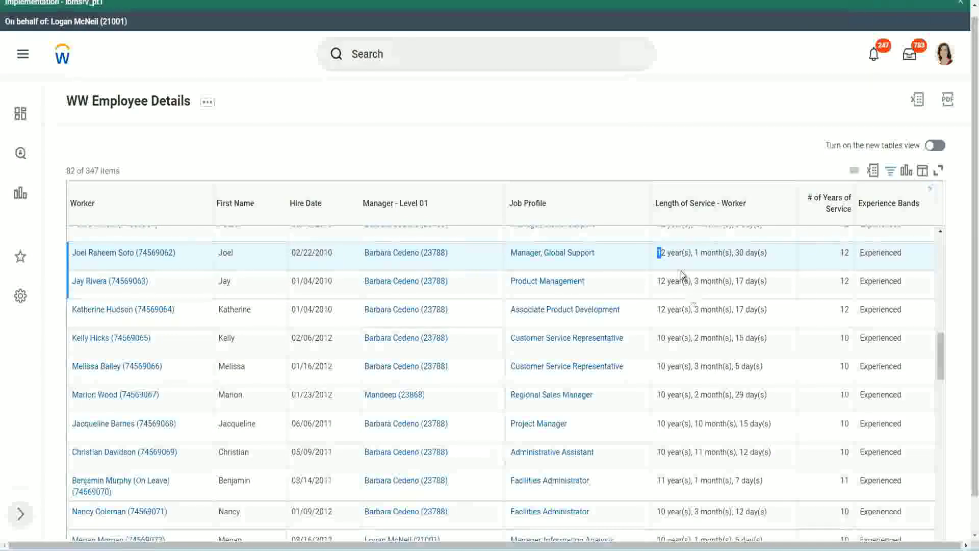
left_click(690, 252)
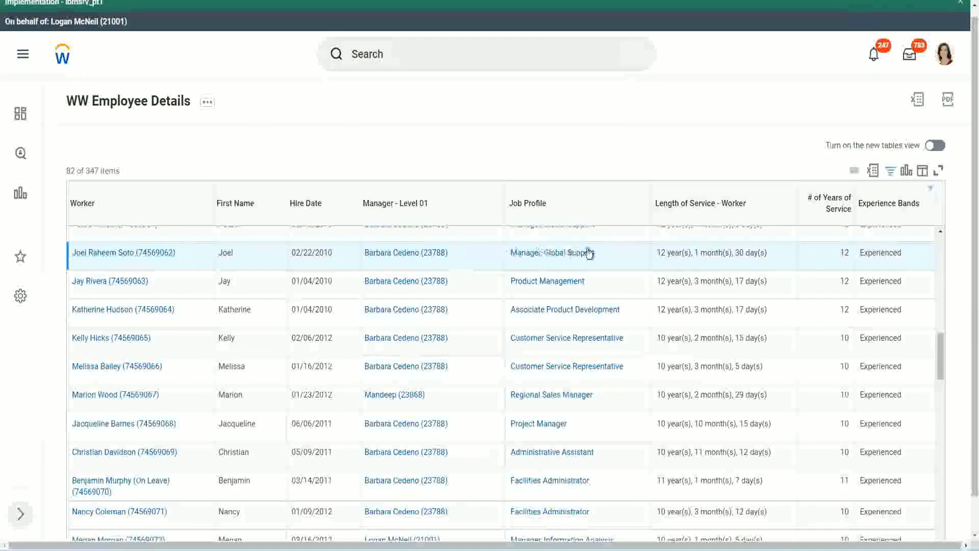
double_click(661, 253)
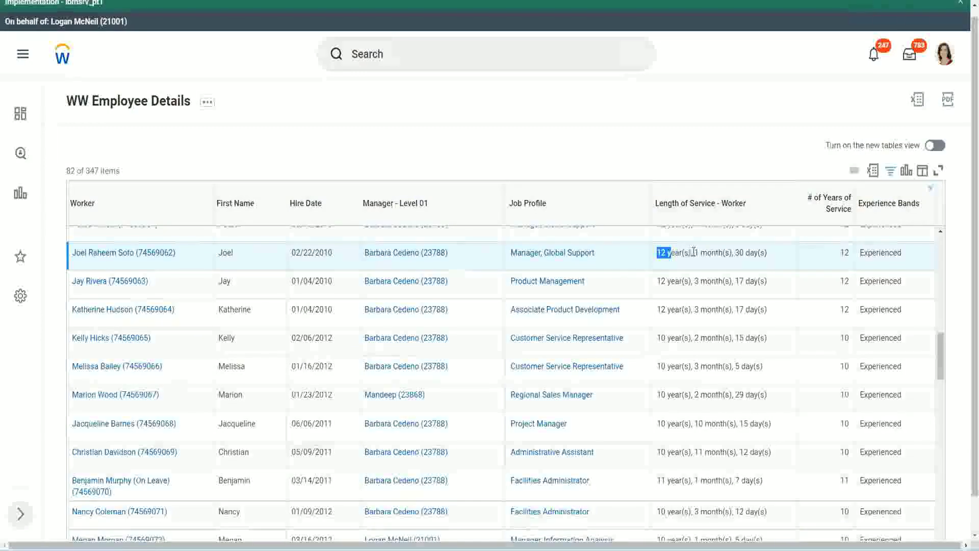
double_click(697, 253)
double_click(740, 253)
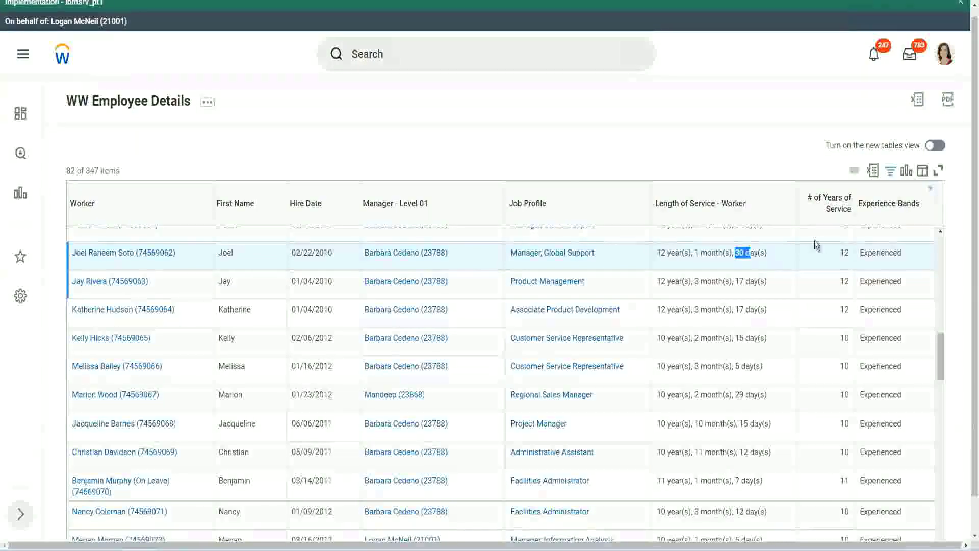
left_click(821, 267)
double_click(820, 265)
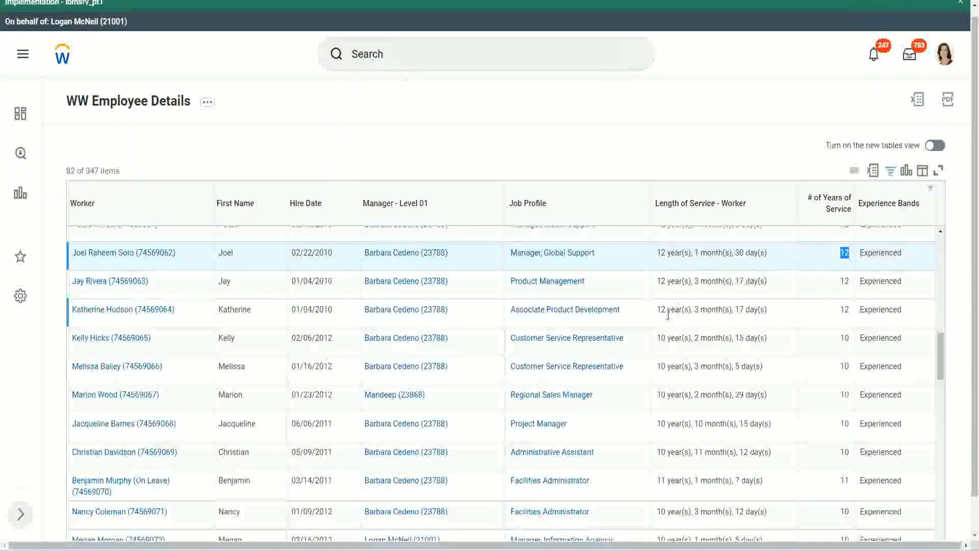
Examine the length of service and the # of Years of Service in the Administrative Assistant row hired 05/09/2011.
left_click(672, 451)
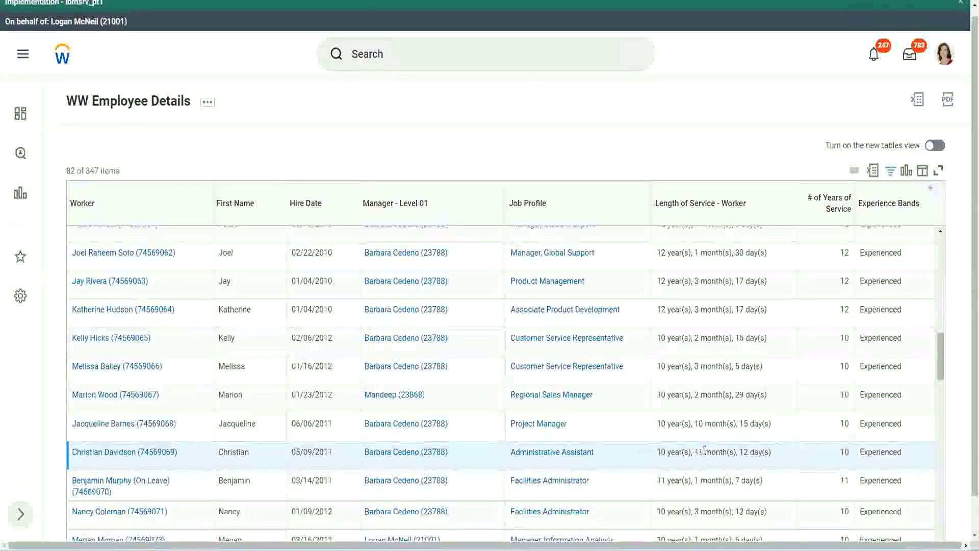
left_click_drag(695, 451, 750, 452)
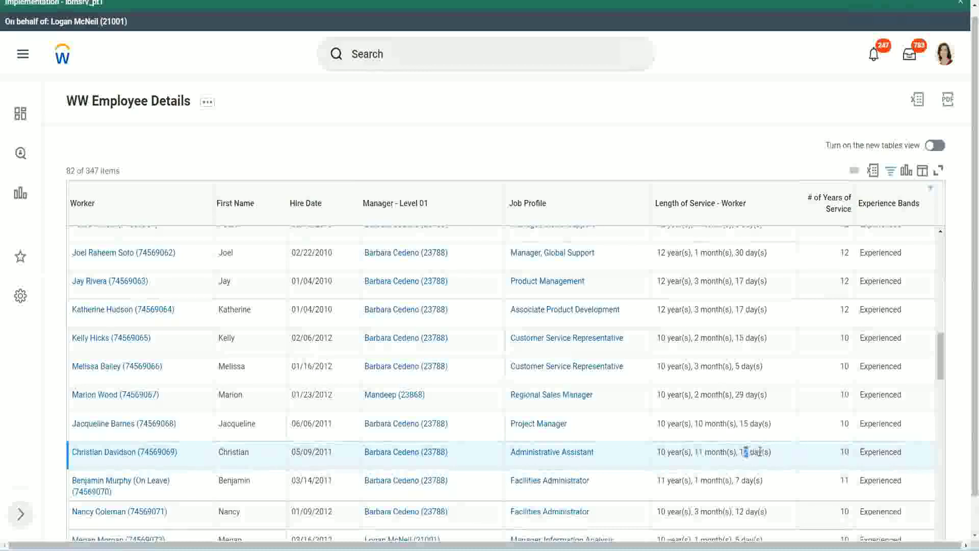
left_click(760, 451)
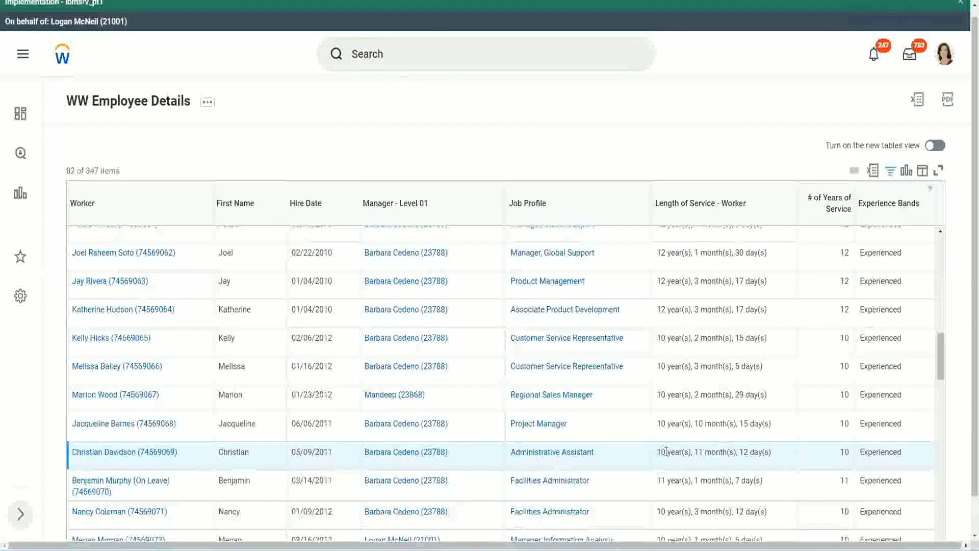
double_click(843, 452)
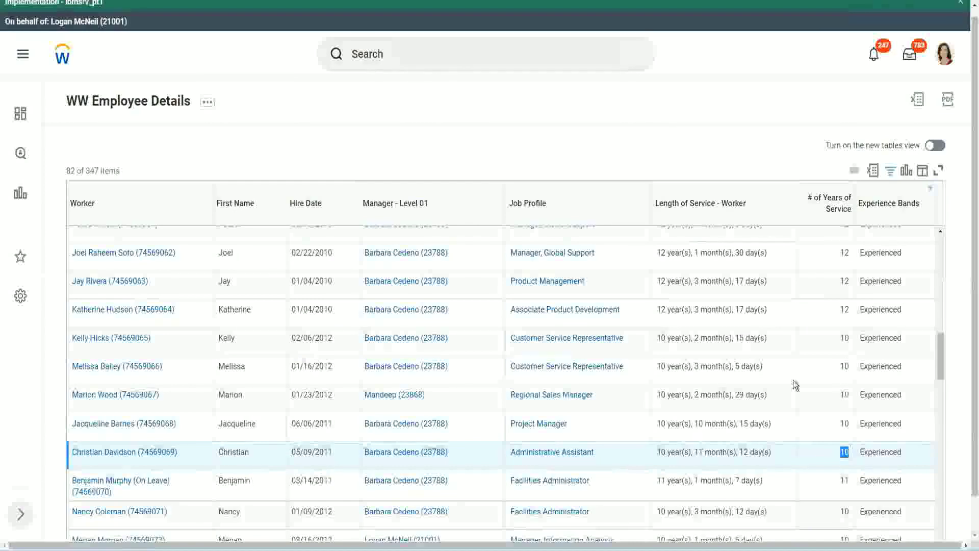
left_click(844, 324)
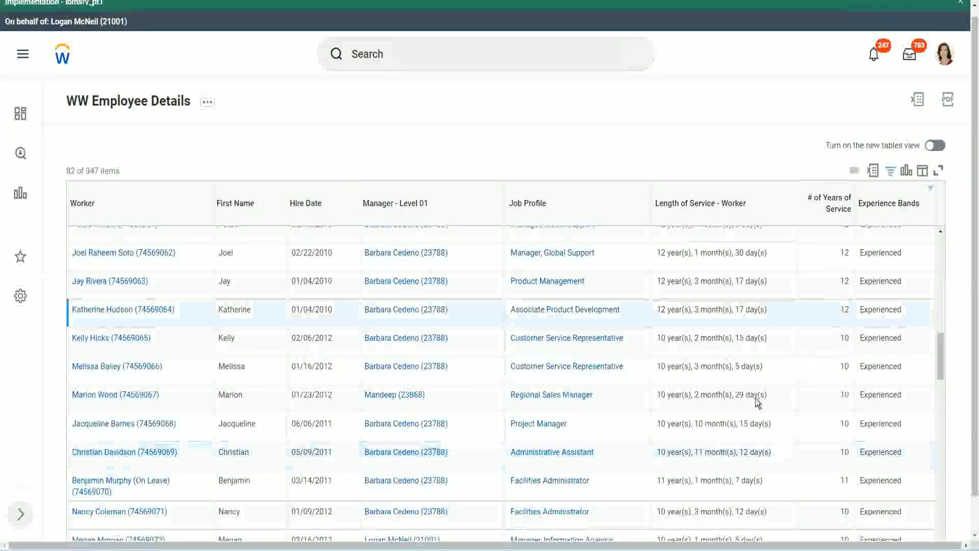
double_click(663, 450)
left_click(739, 449)
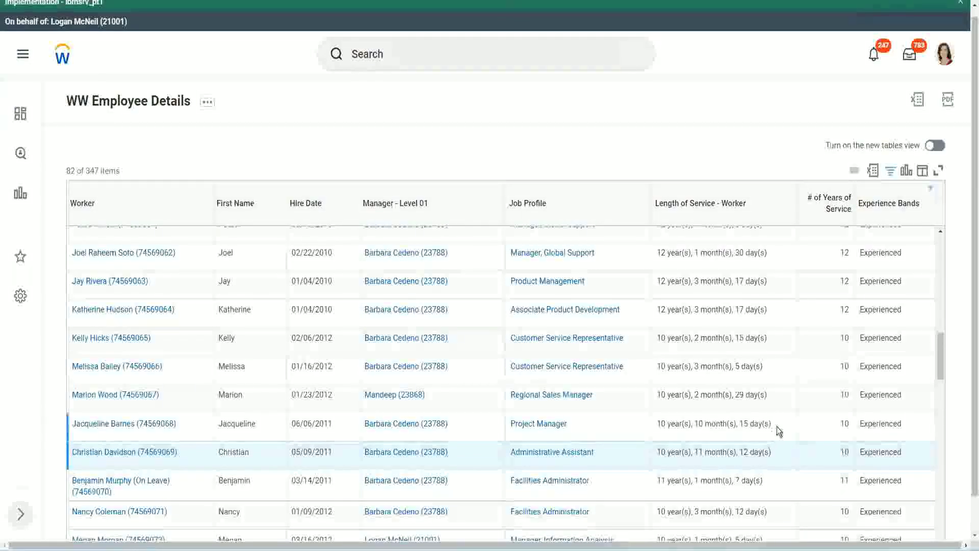
Compare how length of service converts to whole years in the rows hired 02/22/2010 and 05/09/2011.
double_click(846, 253)
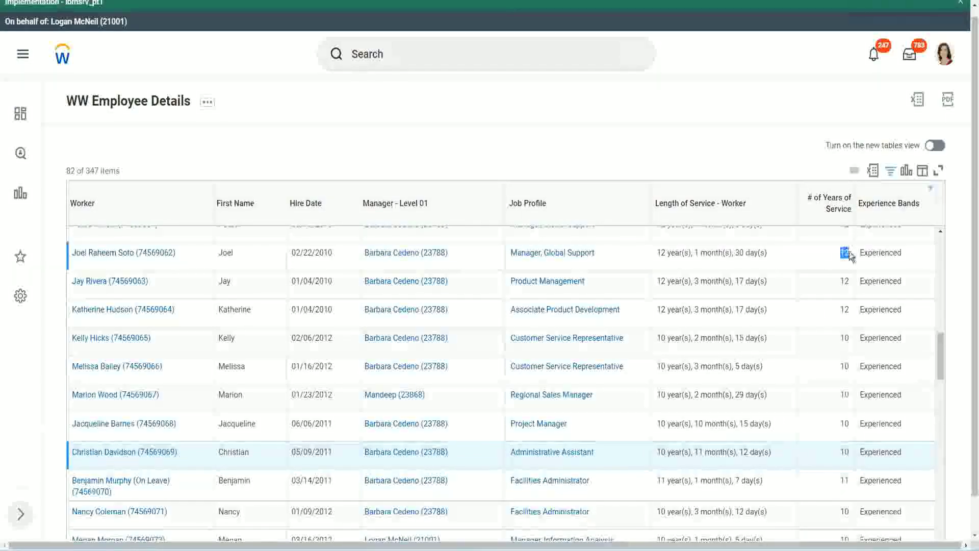
left_click_drag(658, 254, 780, 248)
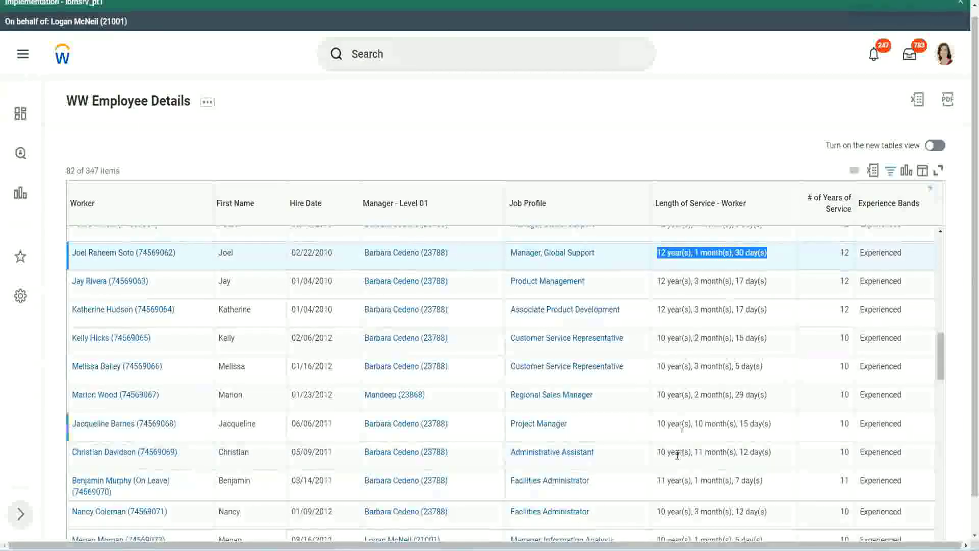
left_click(760, 451)
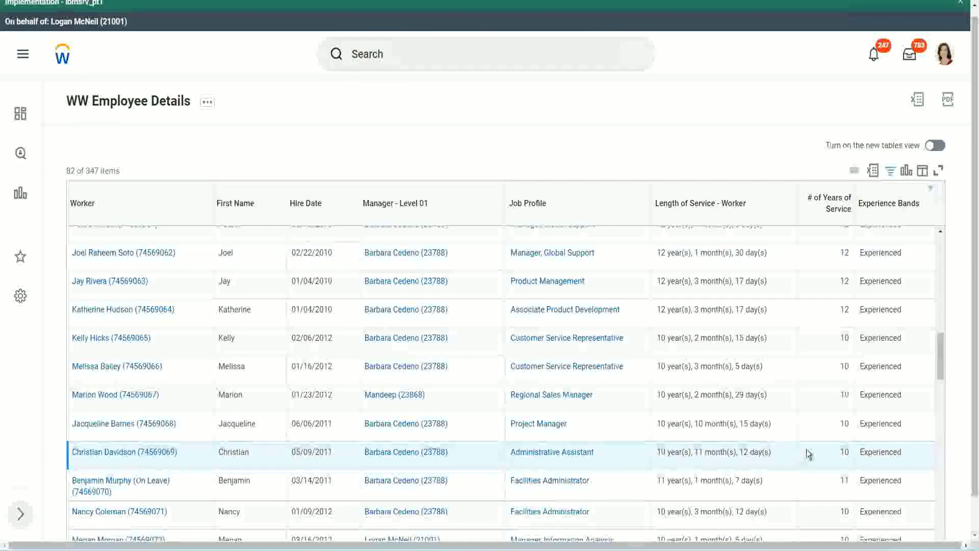
double_click(841, 451)
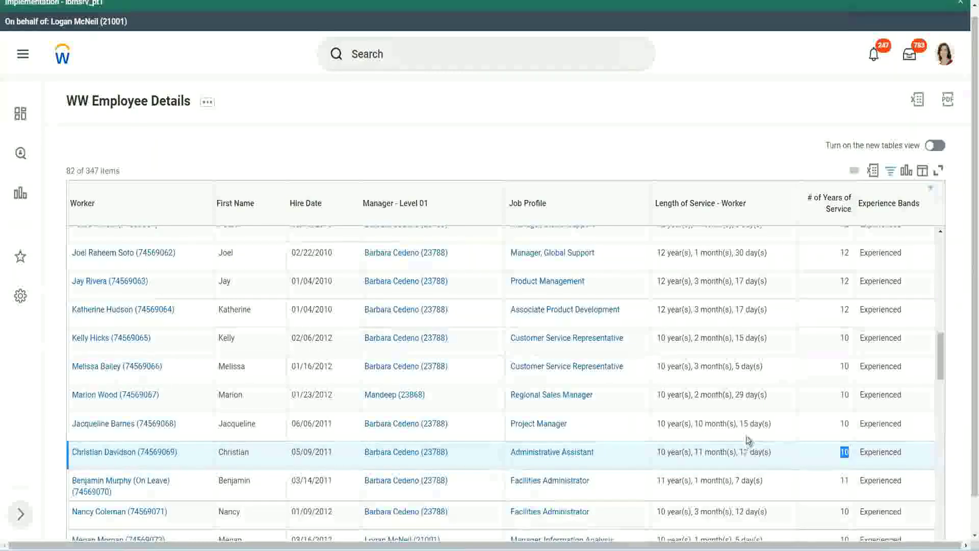
left_click(808, 455)
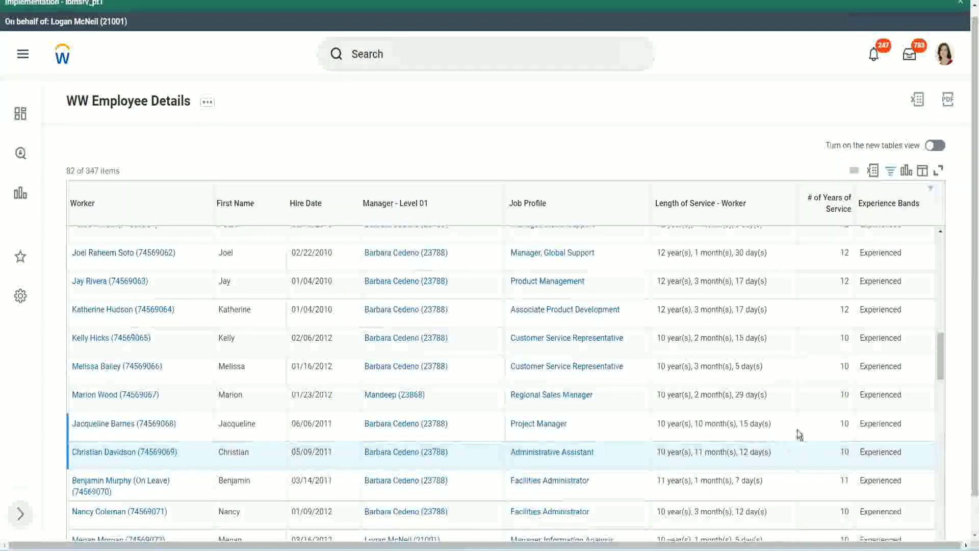
Check the months part of the length of service in the Project Manager row hired 06/06/2011.
left_click(816, 423)
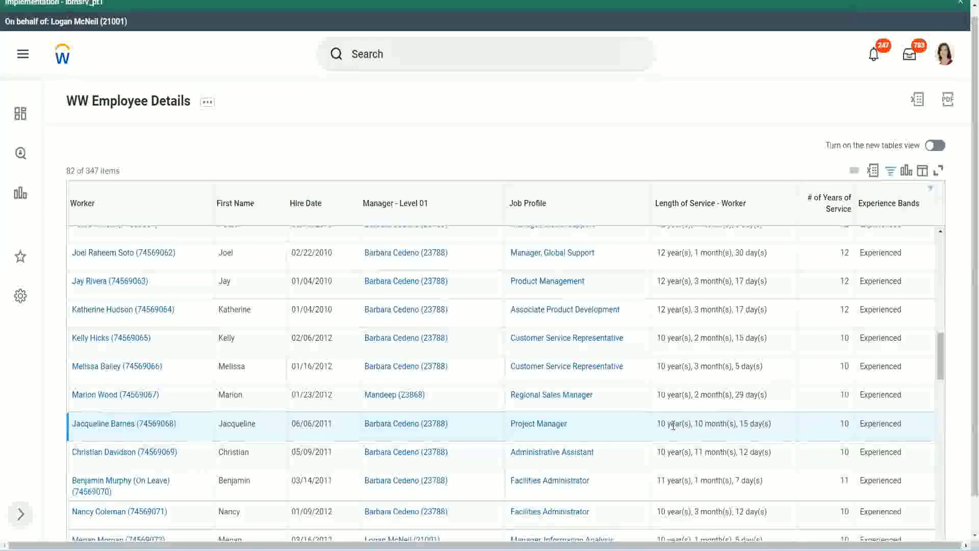
double_click(699, 424)
left_click(731, 424)
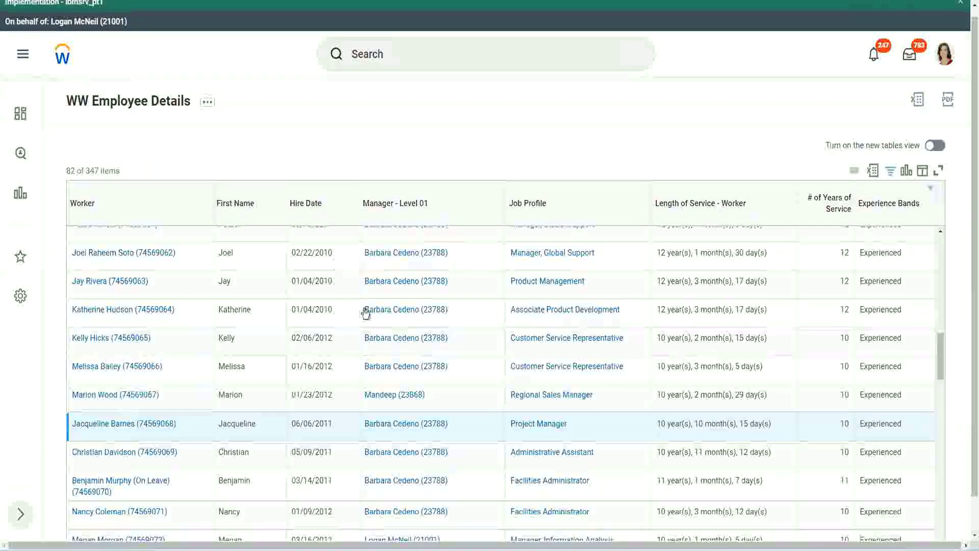
Open the WW Employee Details report definition and view its Experience Bands calculated field in a new tab.
left_click(165, 103)
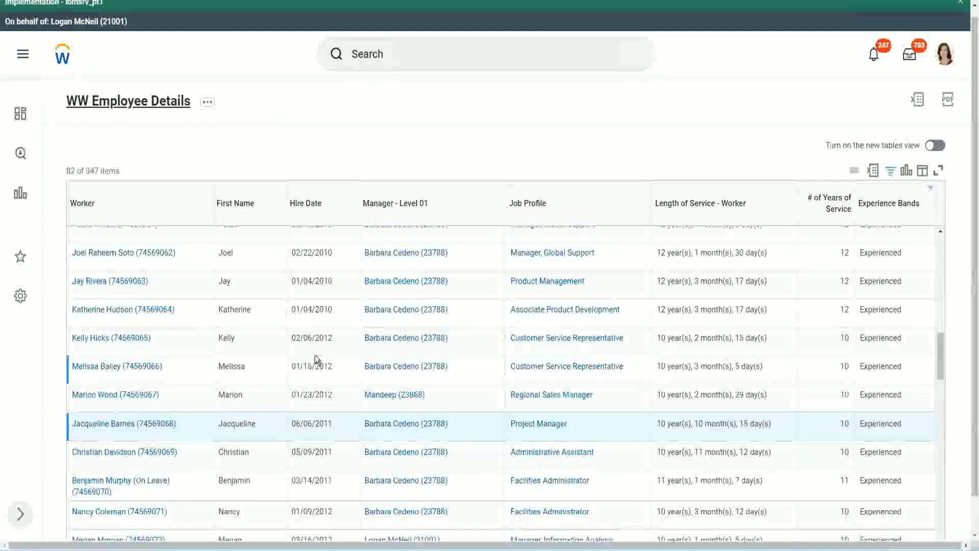
scroll(317, 356, "down", 5)
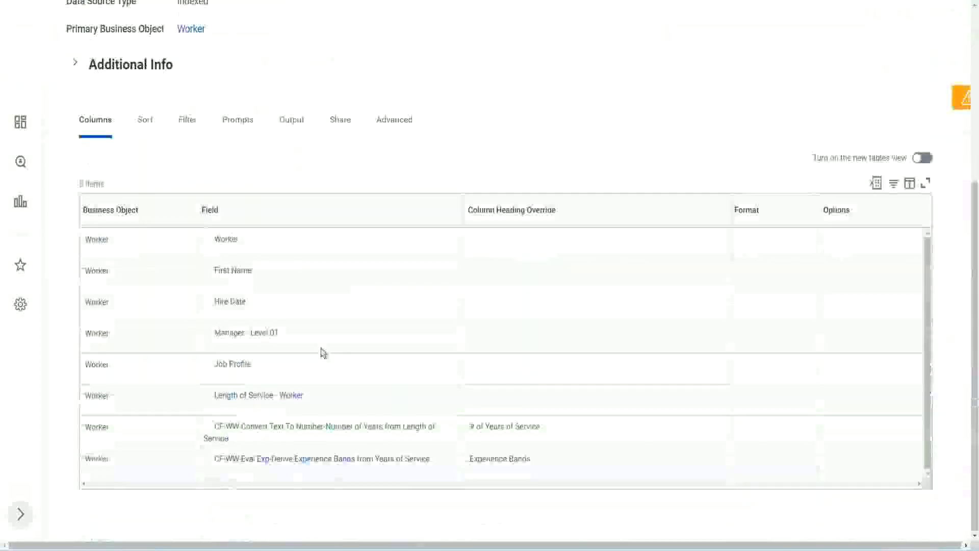
right_click(266, 461)
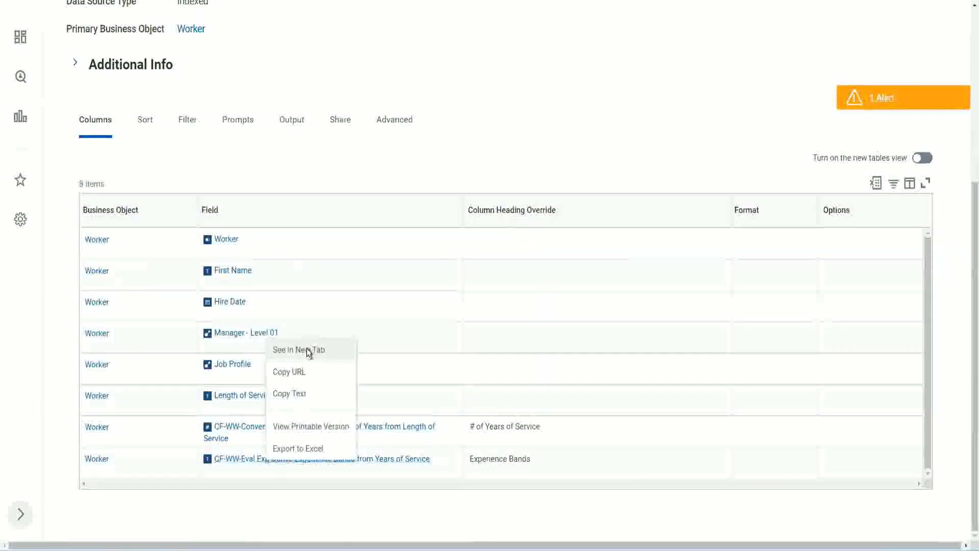
left_click(306, 350)
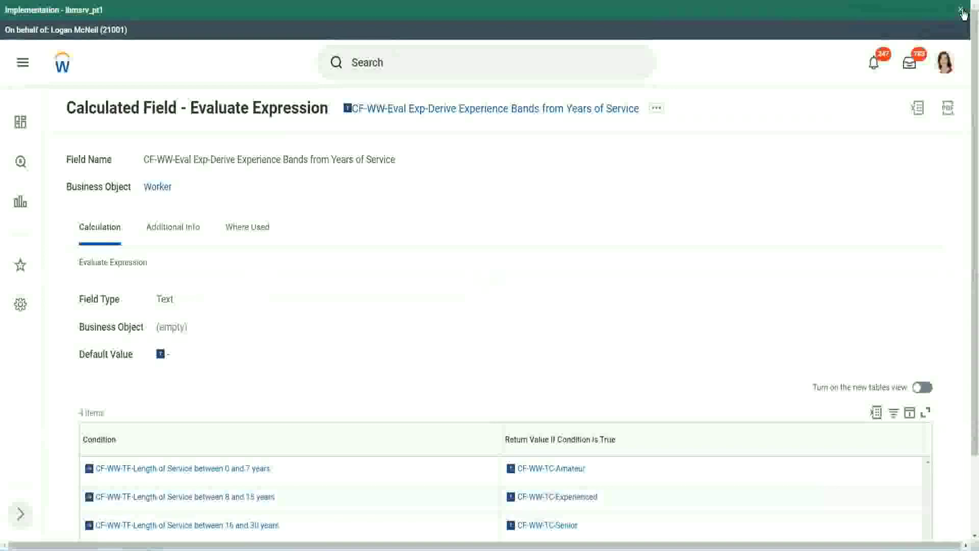
Dismiss the implementation banner and examine the Evaluate Expression conditions with their return values.
left_click(961, 10)
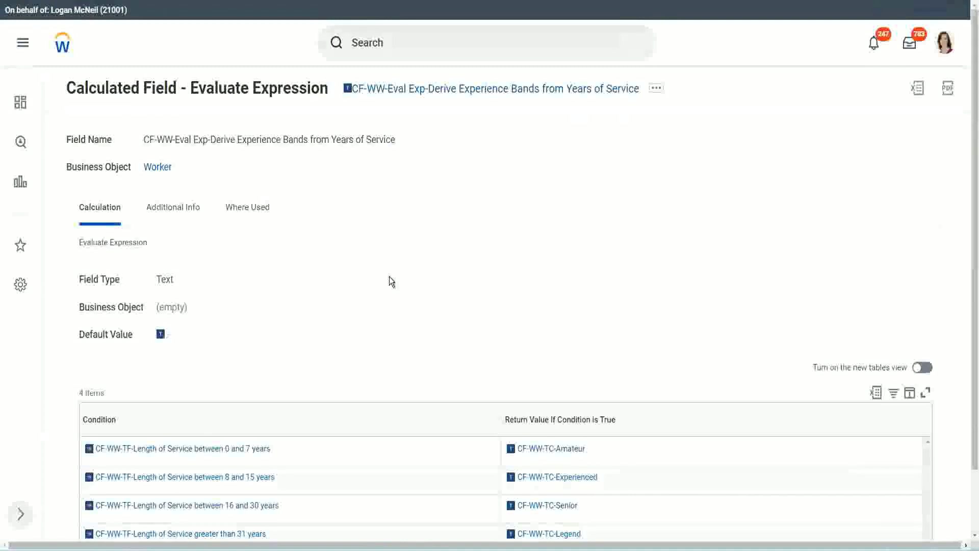
scroll(389, 287, "down", 1)
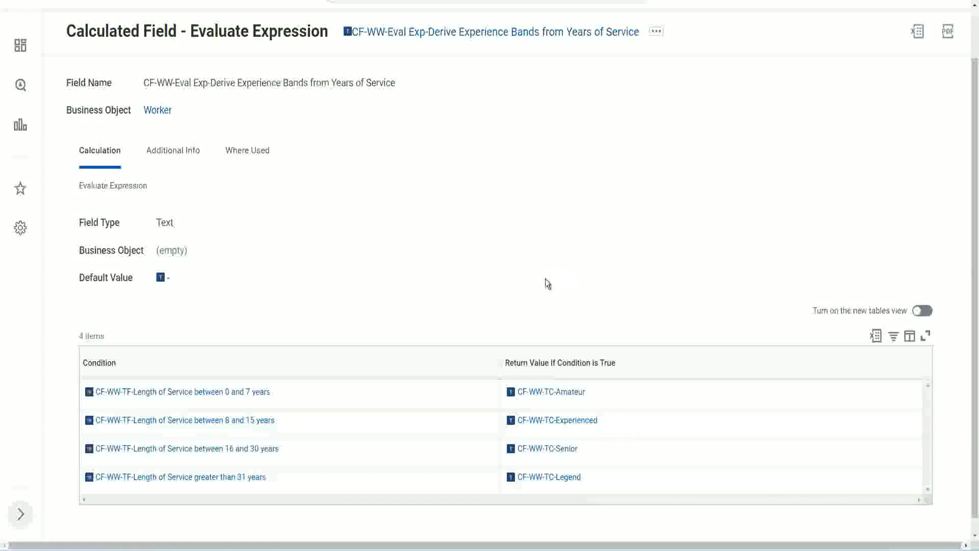
left_click(443, 360)
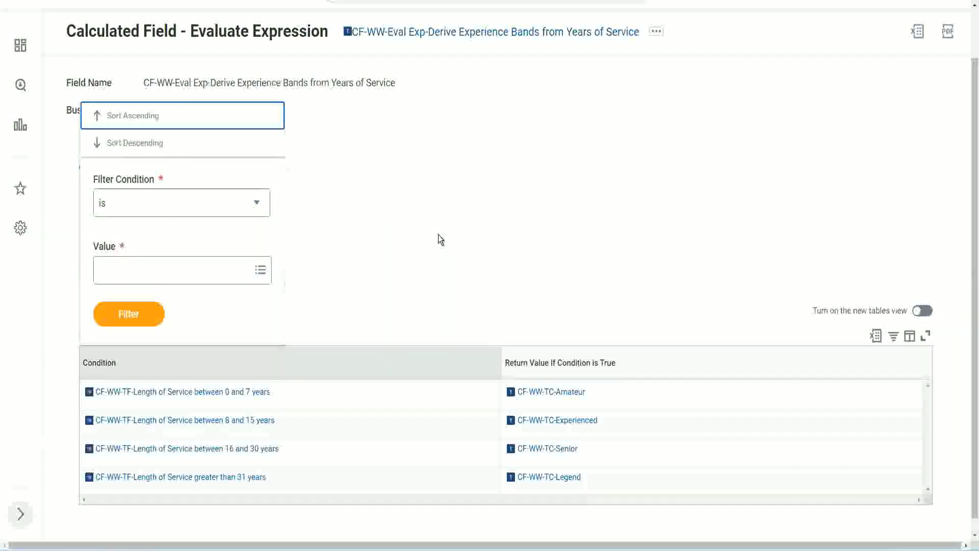
left_click(437, 235)
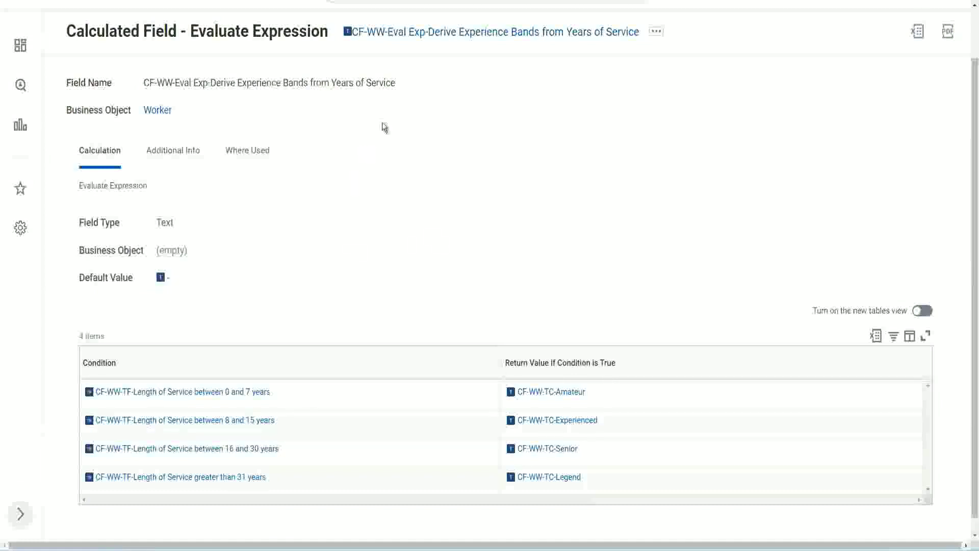
Copy the name of the Evaluate Expression calculated field as text.
right_click(432, 34)
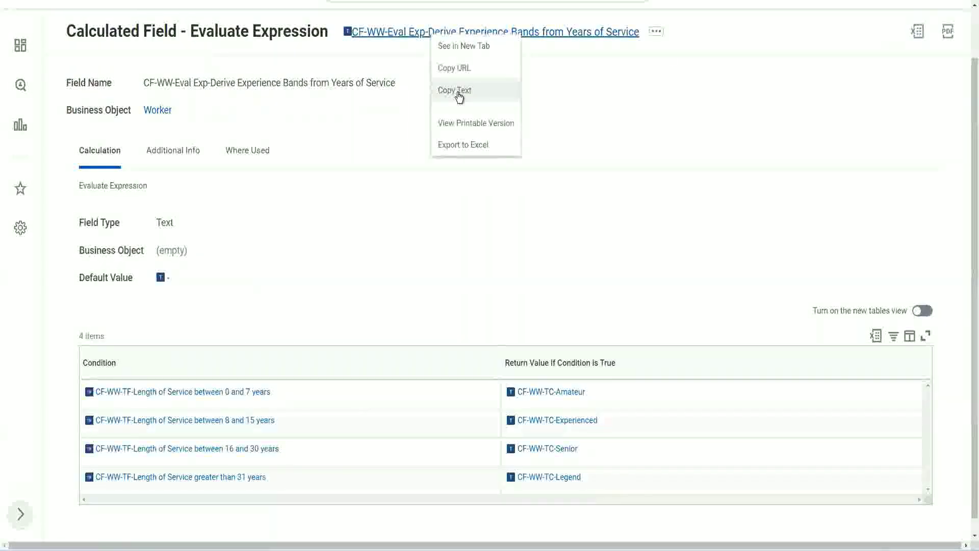
left_click(460, 95)
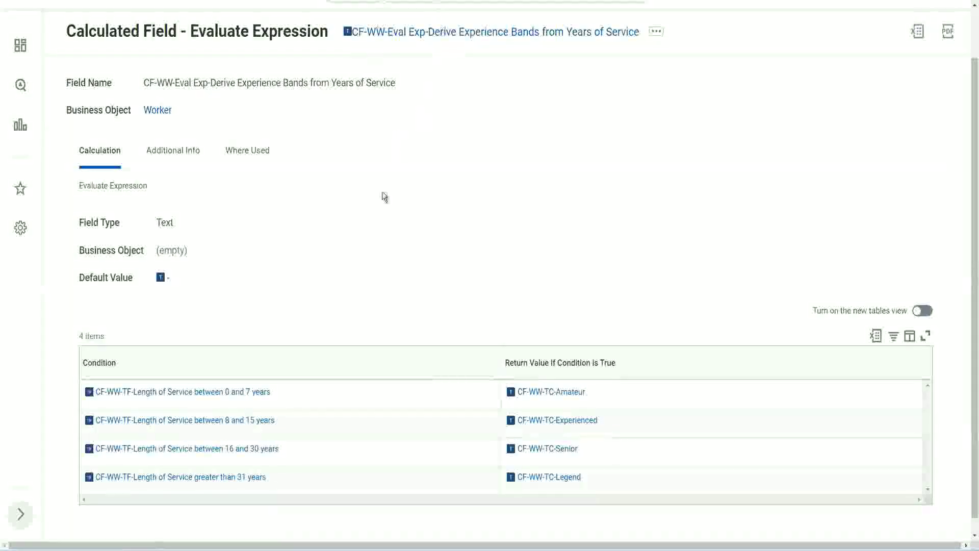
scroll(382, 202, "up", 1)
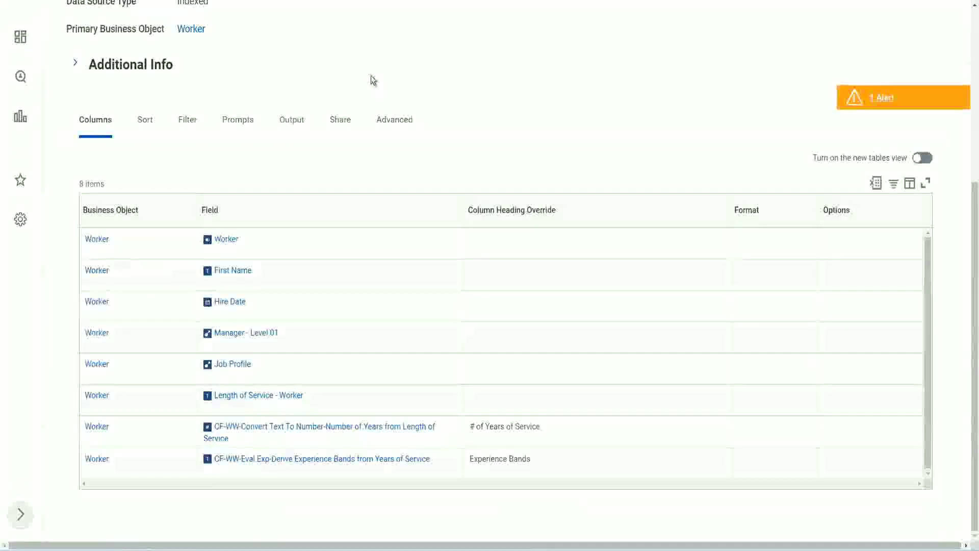
Search for "create cal field" from the report definition and open the Create Calculated Field task.
scroll(387, 72, "up", 5)
left_click(398, 63)
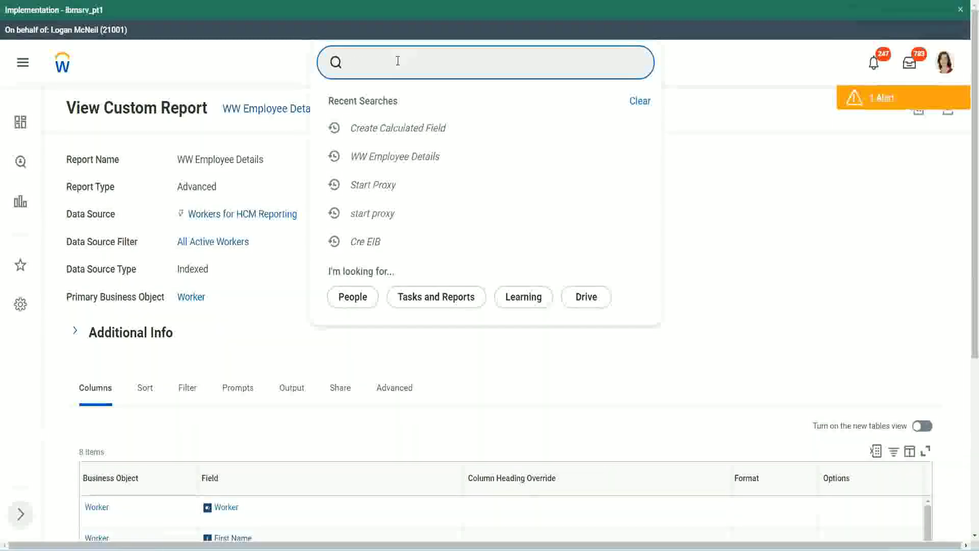
type("create cal field")
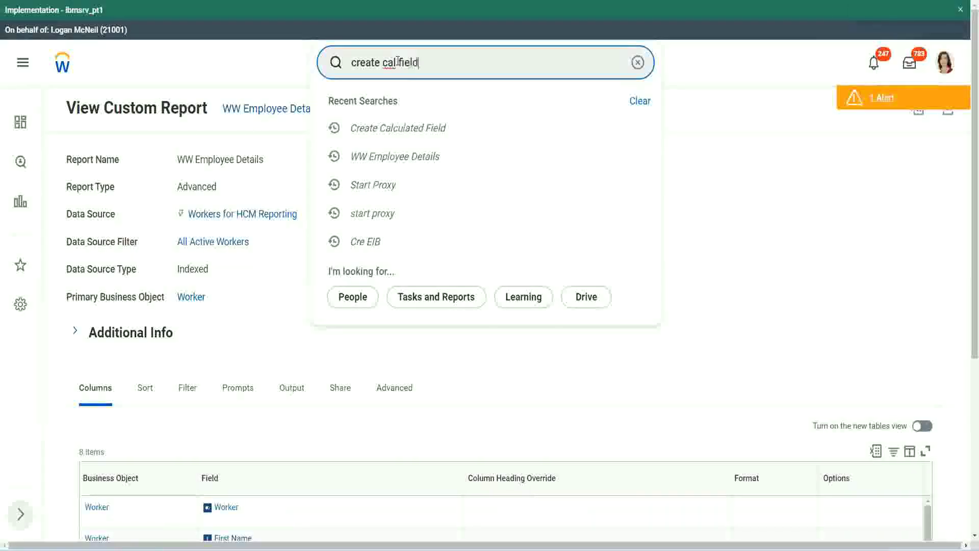
left_click(409, 105)
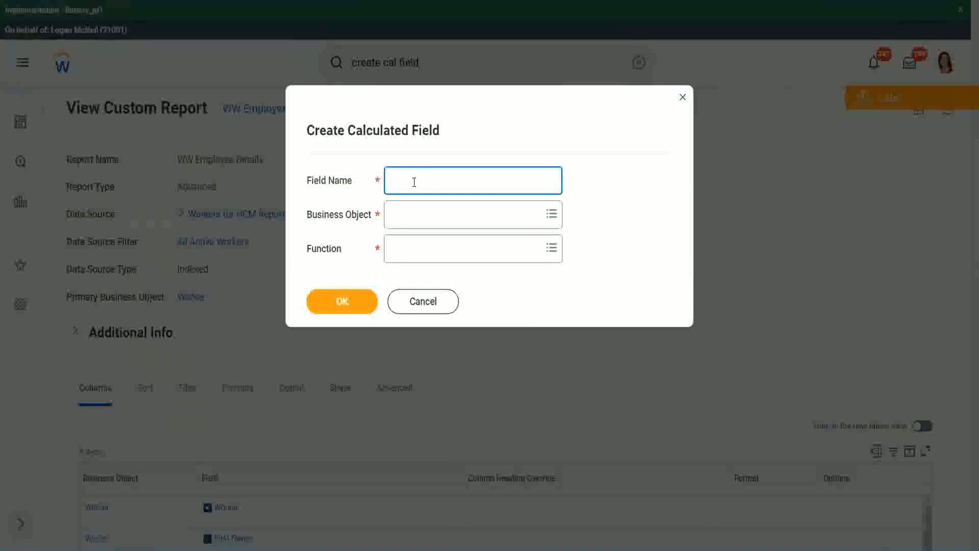
Paste the copied name as the new calculated field's name and insert "Bands" after "CF-WW-Eval Exp".
key("ctrl+v")
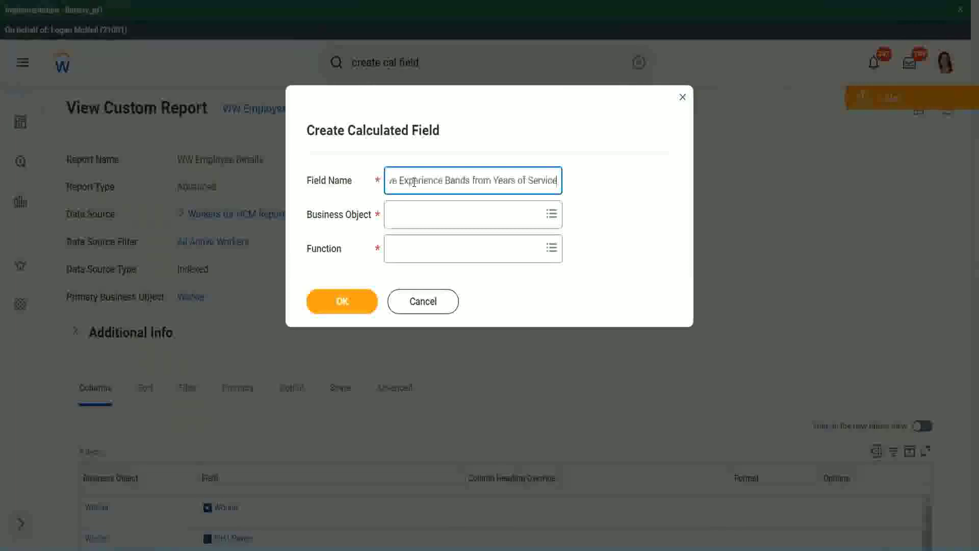
left_click_drag(443, 181, 357, 197)
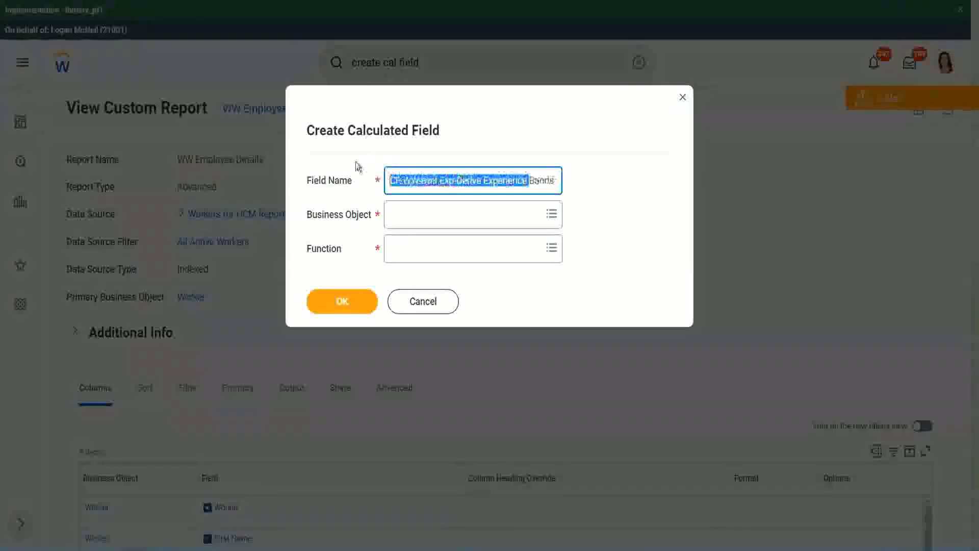
left_click(441, 180)
double_click(447, 182)
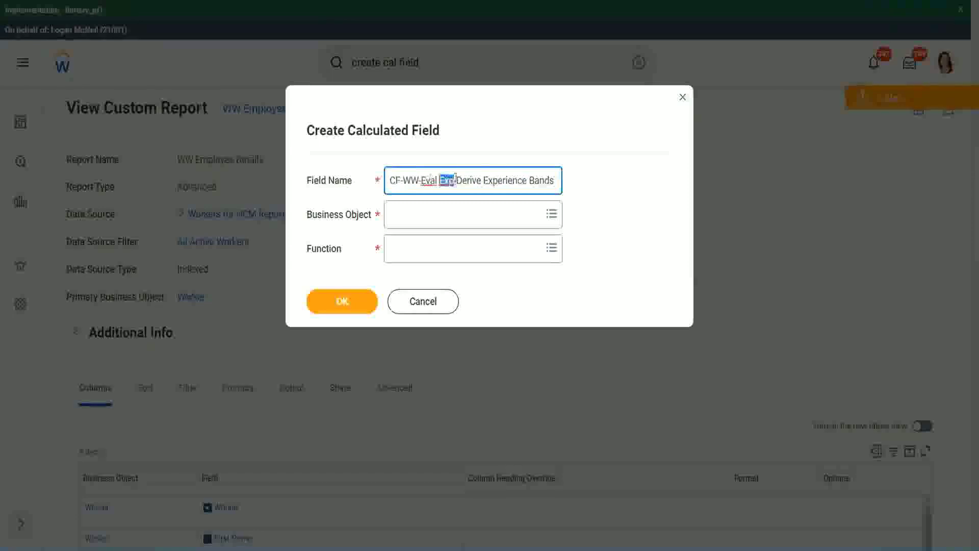
left_click(454, 183)
type("bands")
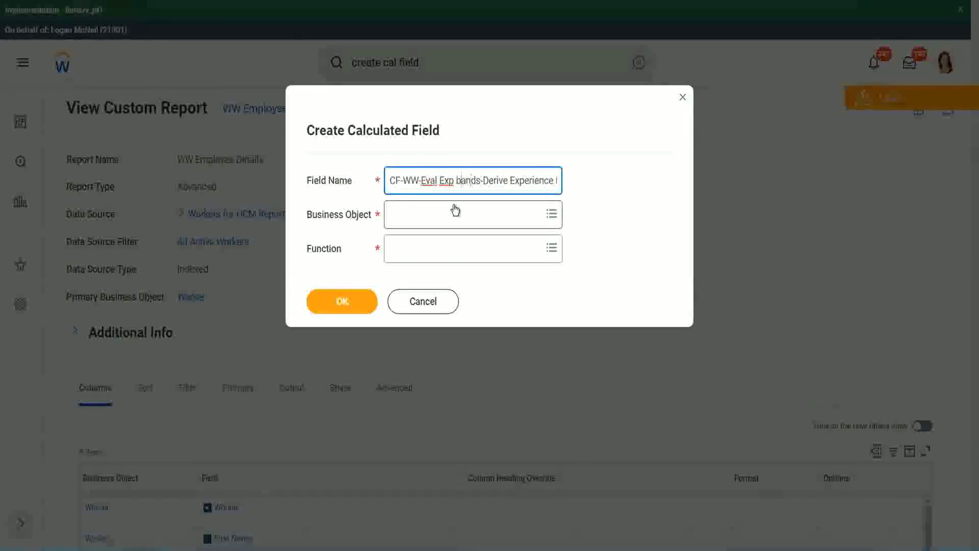
key("ctrl+Left")
key("shift+Right")
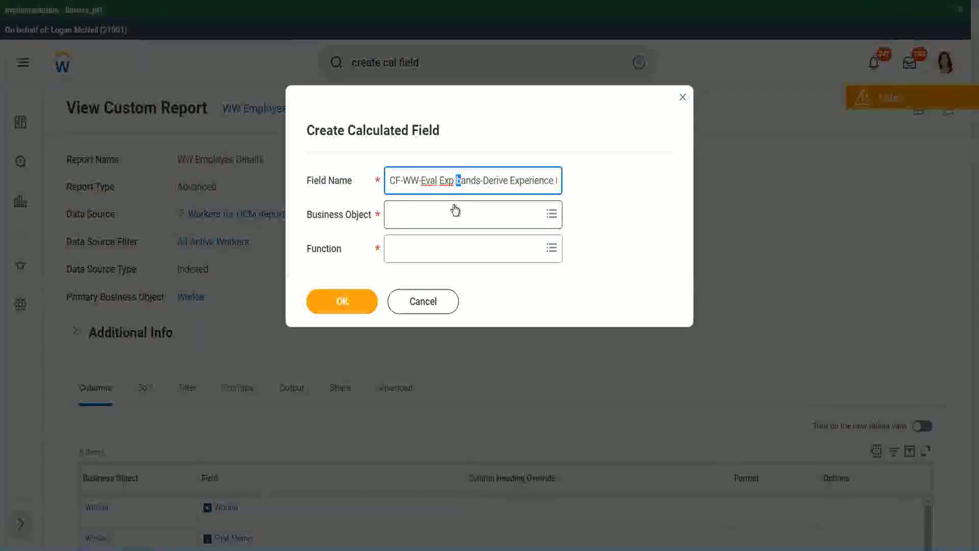
type("B")
key("Right")
key("Right")
key("Right")
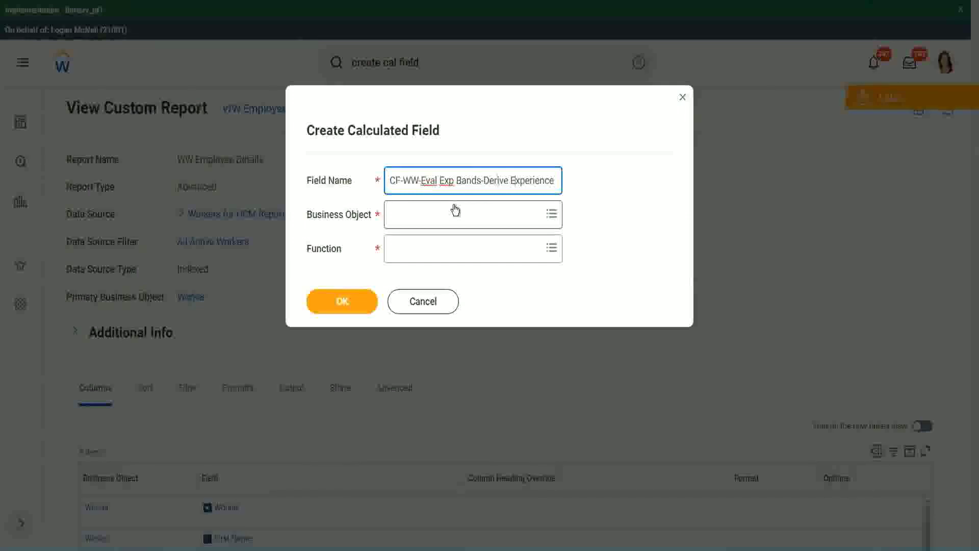
Replace "Derive" with "Determine" in the field name so it continues "Determine Experience Bands from Years of Service".
key("End")
type("s from Years of")
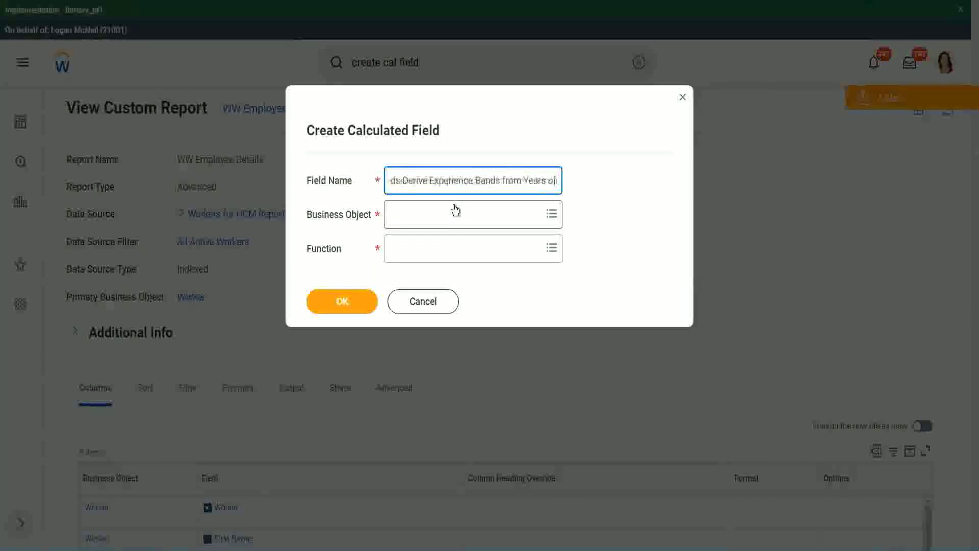
key("Left")
key("Left")
key("Left")
key("Left")
key("Left")
key("Left")
key("Left")
key("Left")
key("Left")
key("Left")
key("Left")
key("Left")
key("Left")
key("Left")
key("Left")
key("Left")
key("Left")
key("Left")
key("Left")
key("Left")
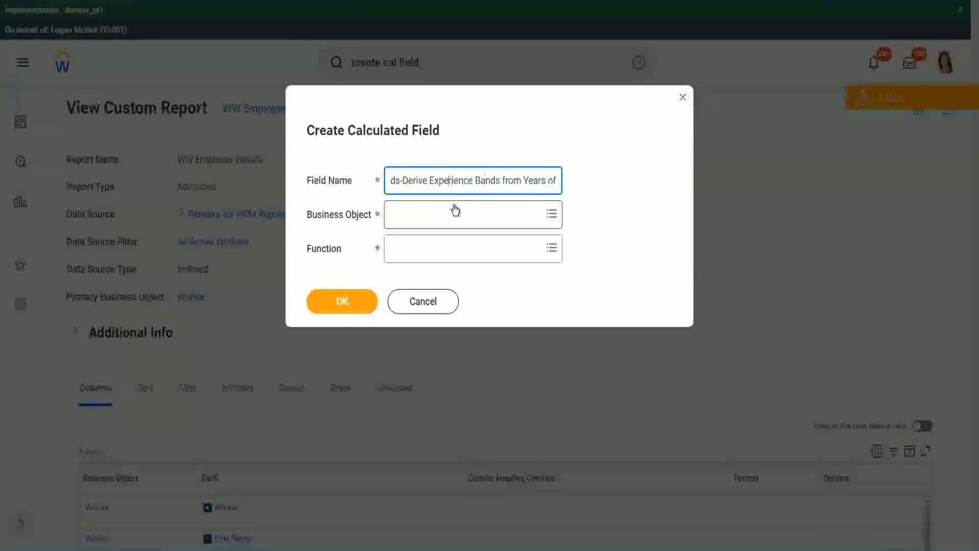
key("Left")
key("Left")
key("shift+Left")
key("shift+Left")
key("shift+Left")
key("shift+Left")
key("shift+Left")
key("shift+Left")
type("Determine")
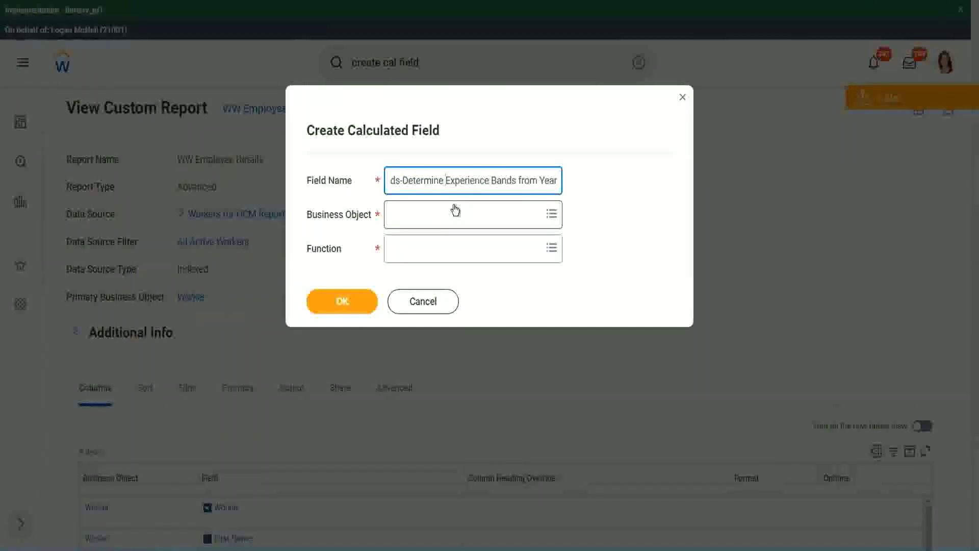
key("Right")
key("Right")
key("Right")
key("Right")
key("Right")
key("Right")
key("Right")
key("Right")
key("Right")
key("Right")
key("Right")
key("Right")
key("Right")
key("Right")
key("Right")
key("Right")
key("Right")
key("Right")
key("Right")
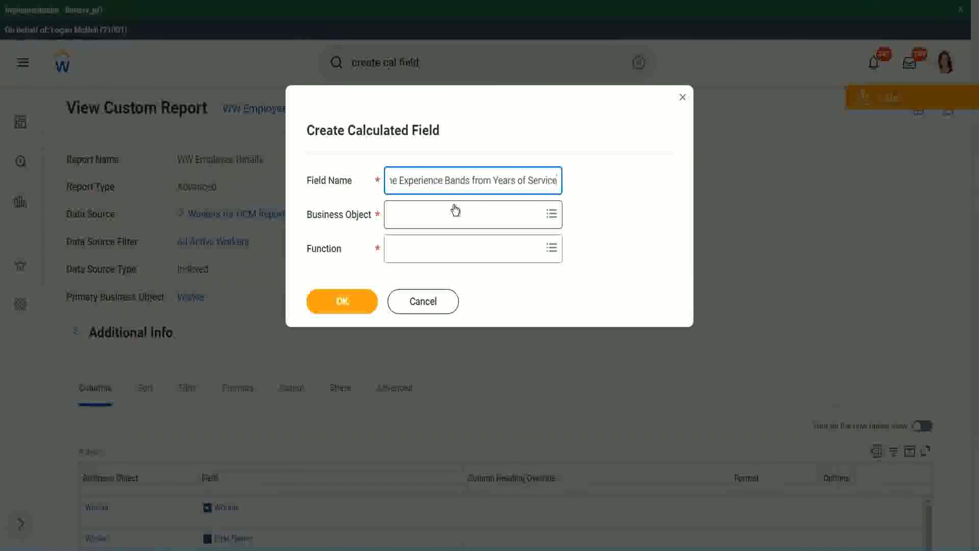
Set the calculated field's business object to Worker and its function to Evaluate Expression Band.
left_click(436, 214)
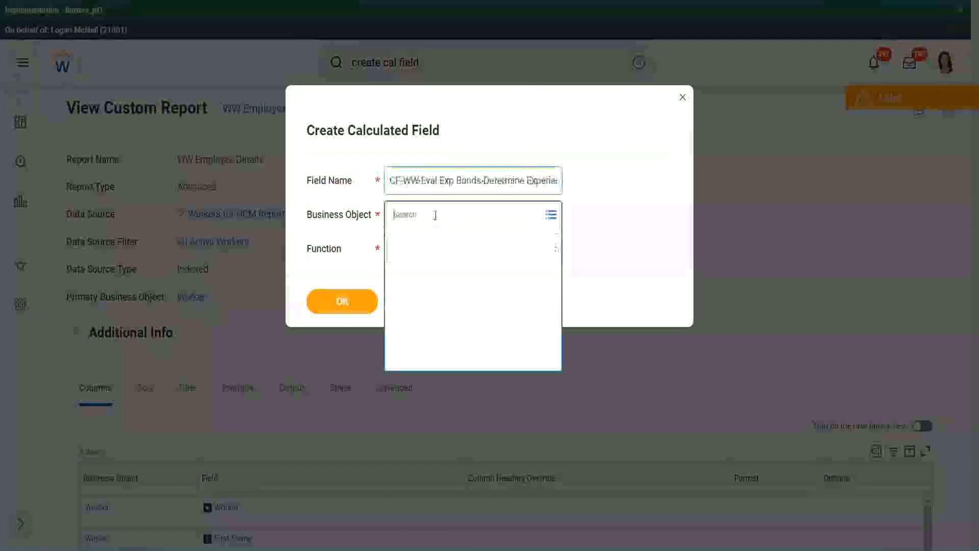
type("worker")
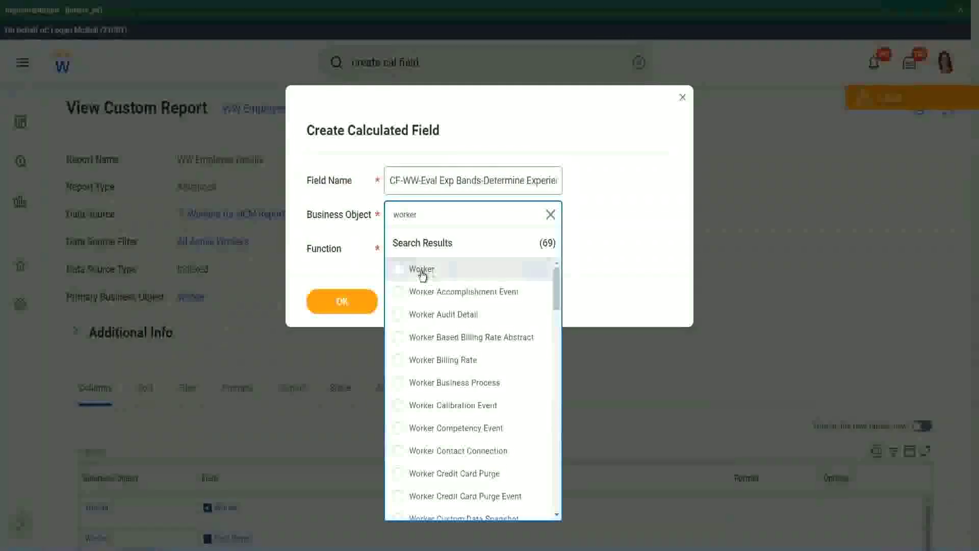
left_click(421, 271)
left_click(414, 247)
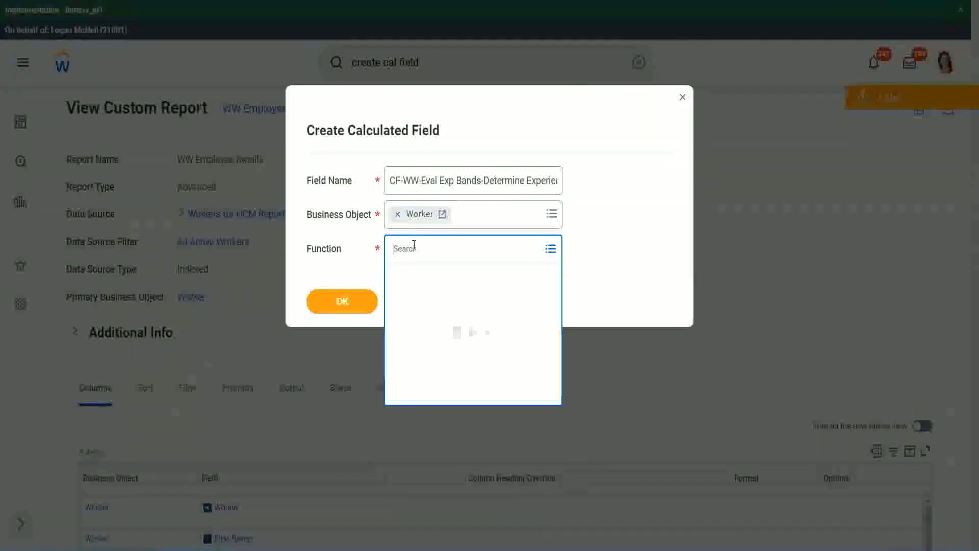
type("eval e")
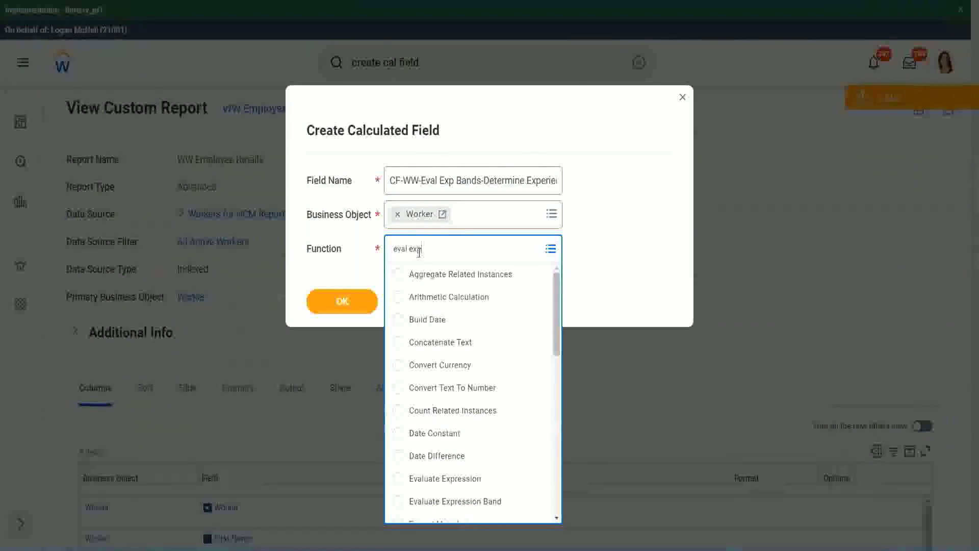
type("xp")
key("Return")
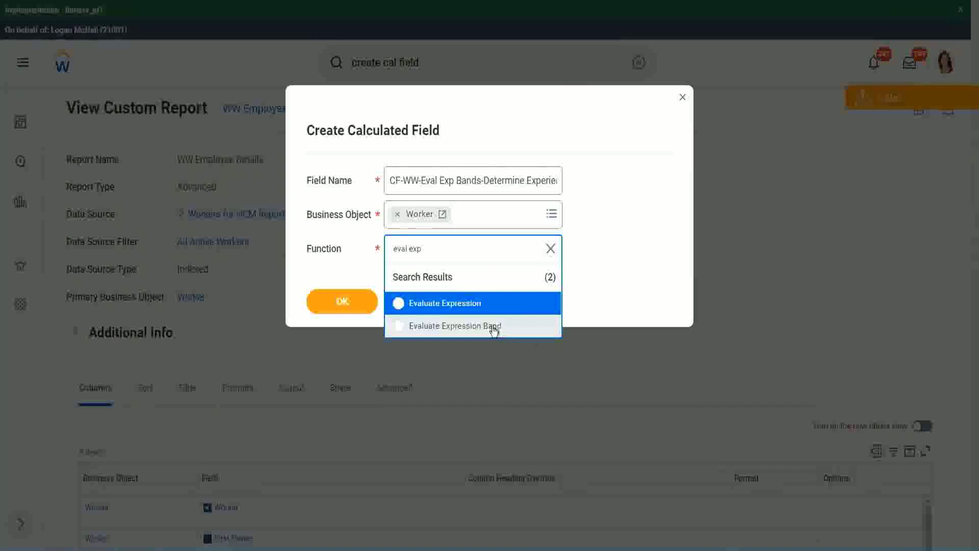
left_click(493, 329)
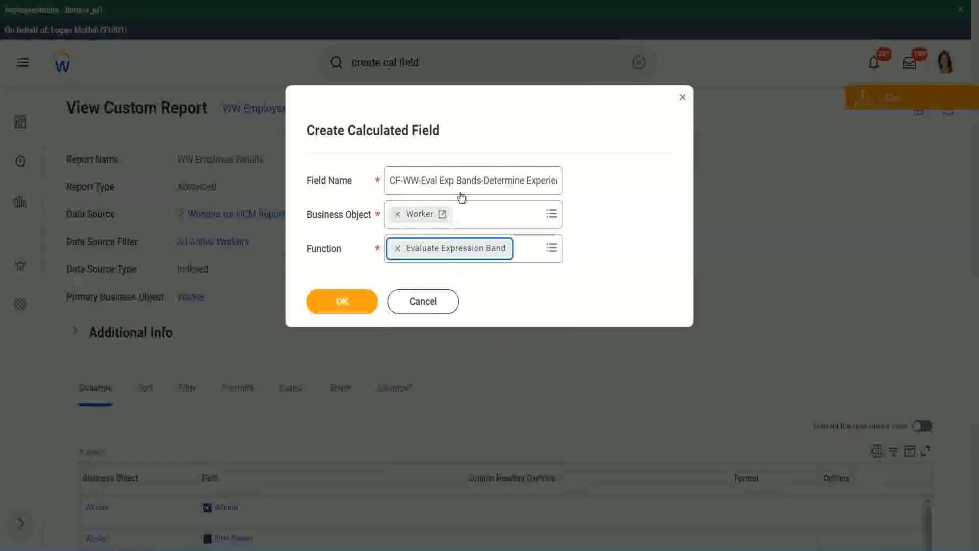
Correct the field name's prefix to "CF-WW-Eval Exp Band" and continue to the calculation definition.
left_click(479, 179)
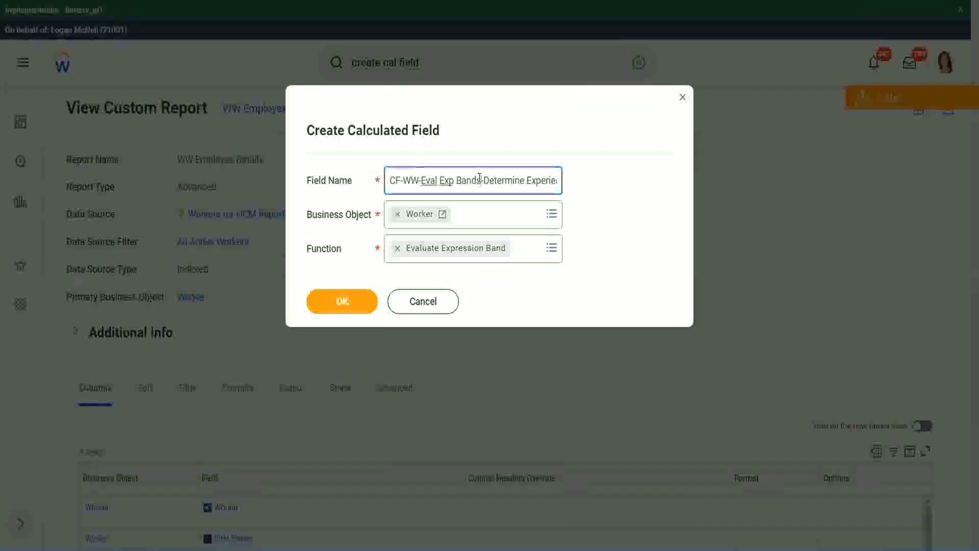
key("BackSpace")
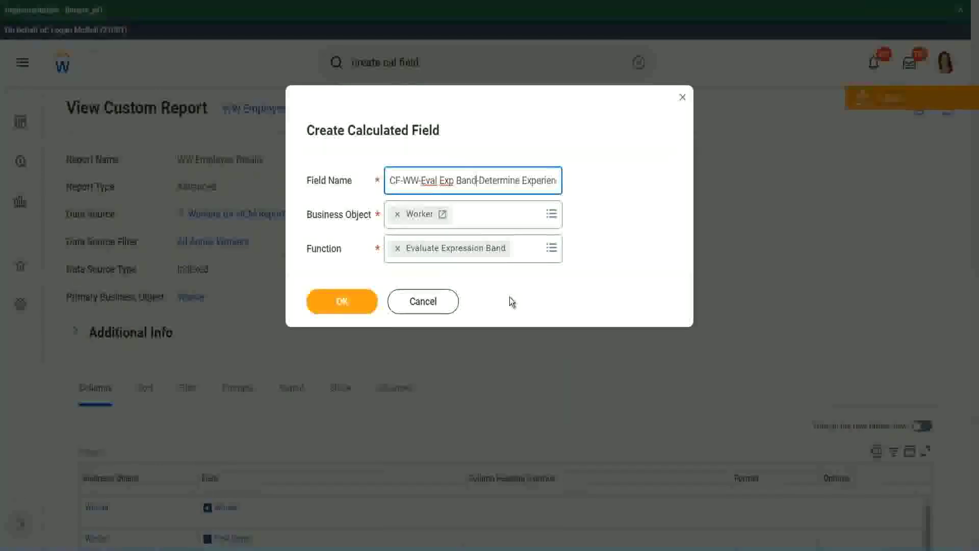
left_click(346, 304)
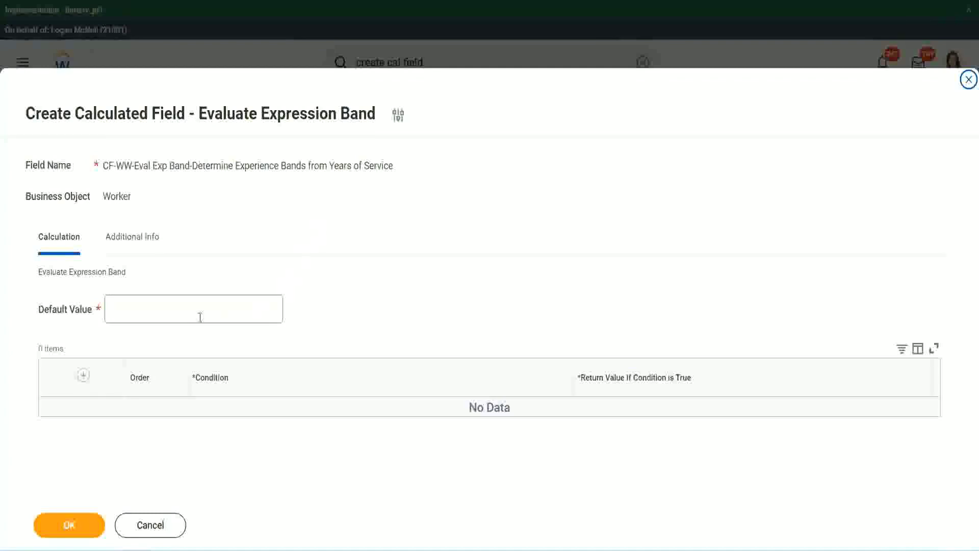
Set the default value to "-", matching the existing Evaluate Expression field, and add a first condition row.
left_click(142, 314)
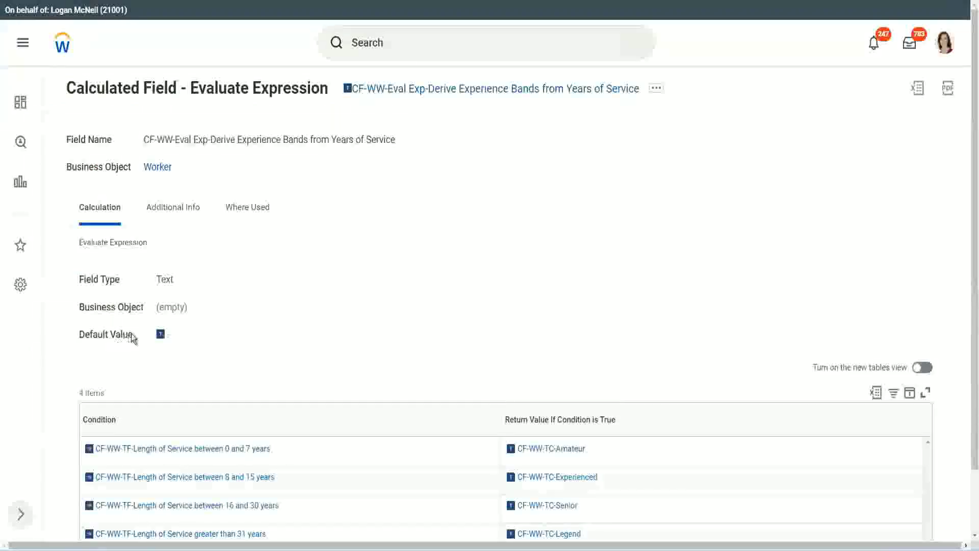
mouse_move(164, 336)
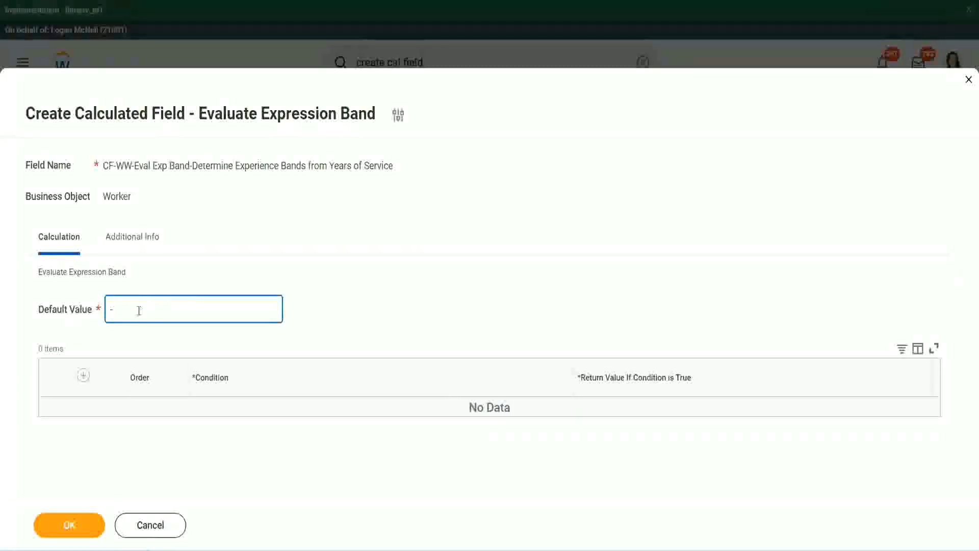
left_click(83, 379)
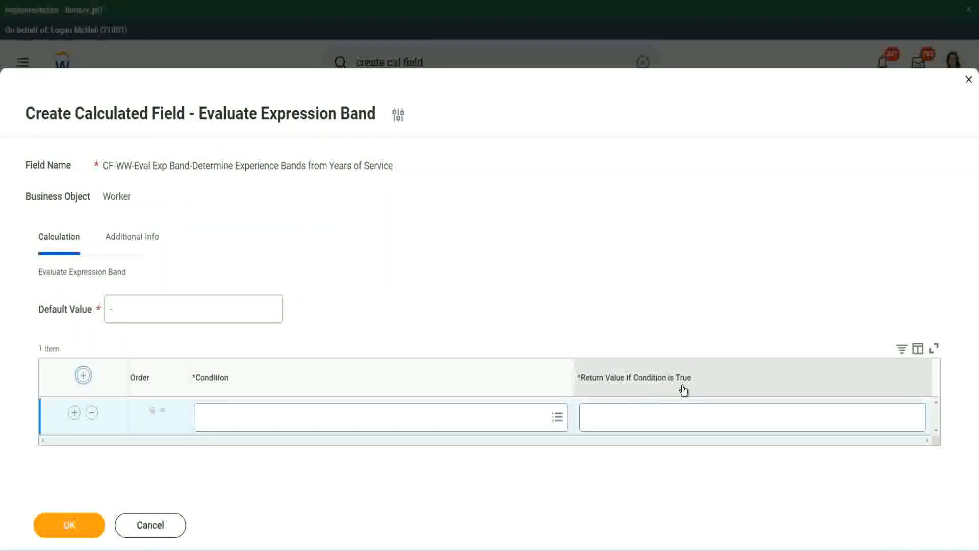
left_click(638, 416)
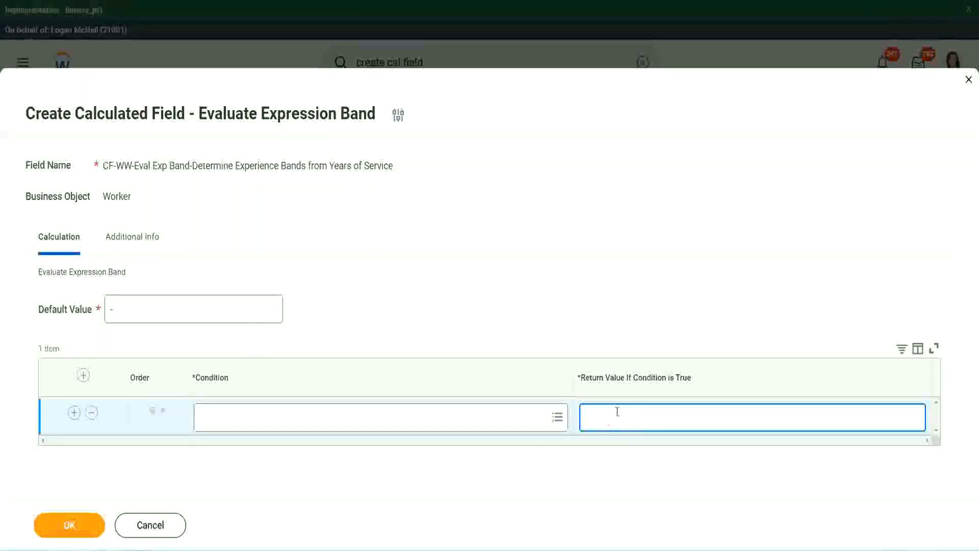
type("adkadjaidjaijdiaj")
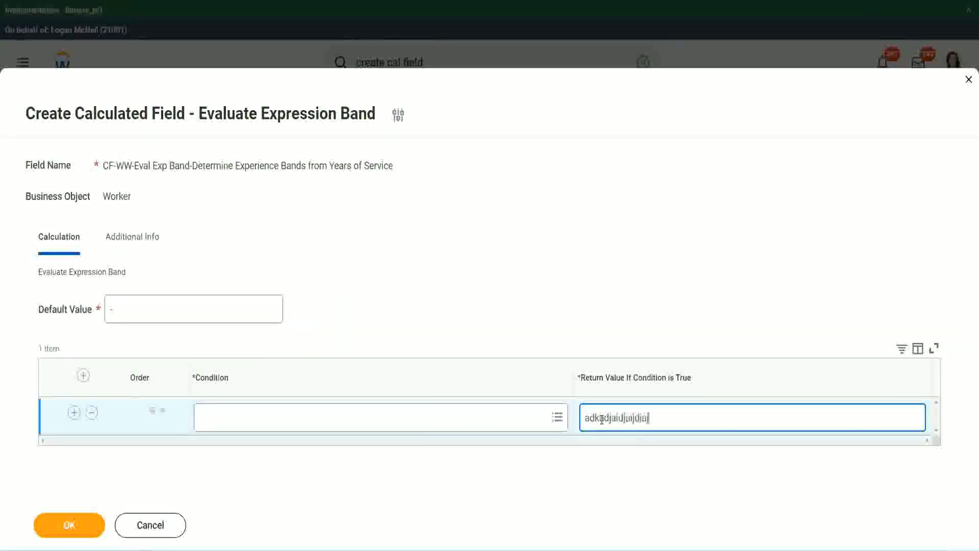
key("BackSpace")
key("BackSpace")
key("BackSpace")
key("BackSpace")
key("BackSpace")
key("BackSpace")
key("BackSpace")
key("BackSpace")
key("BackSpace")
key("BackSpace")
key("BackSpace")
key("BackSpace")
key("BackSpace")
key("BackSpace")
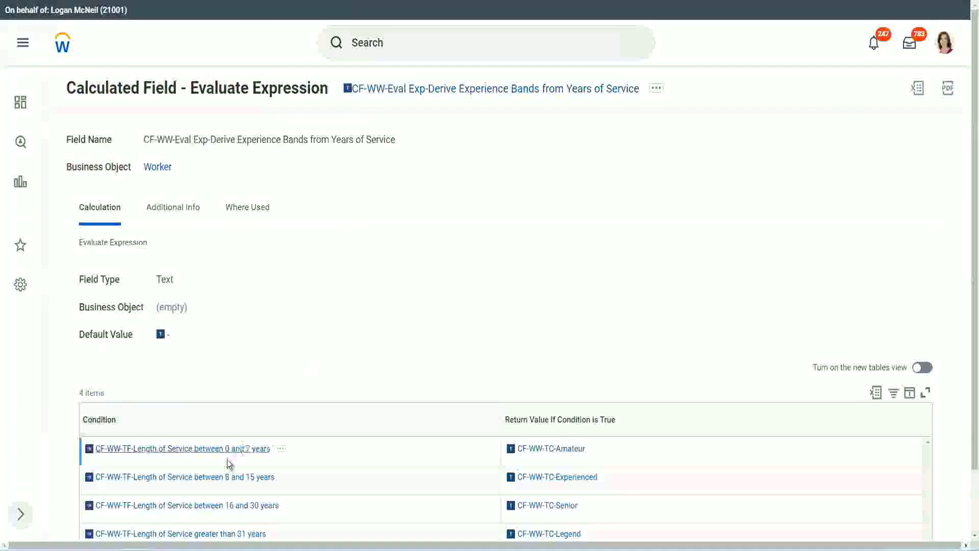
Copy CF-WW-TF-Length of Service between 0 and 7 years from the existing field into the first row's condition, with return value Amateur.
right_click(226, 456)
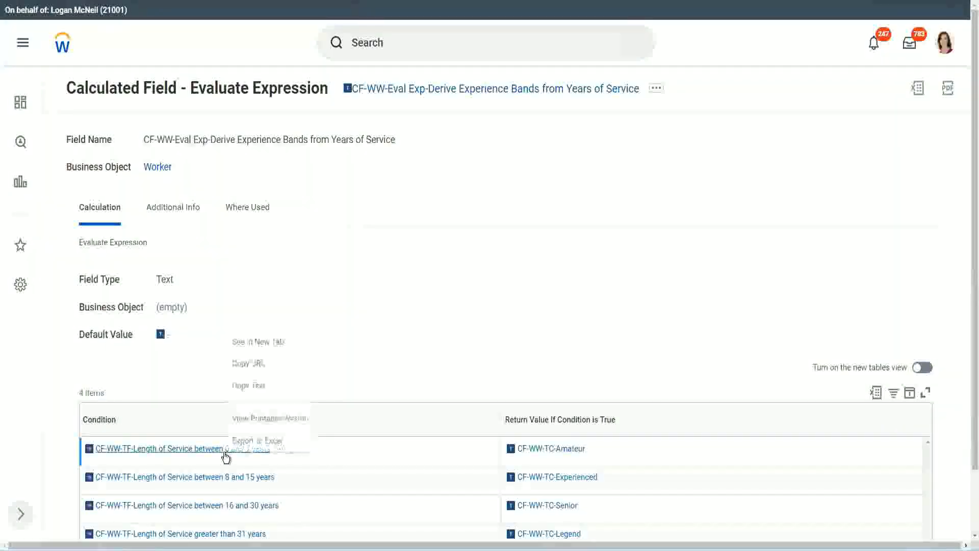
left_click(268, 386)
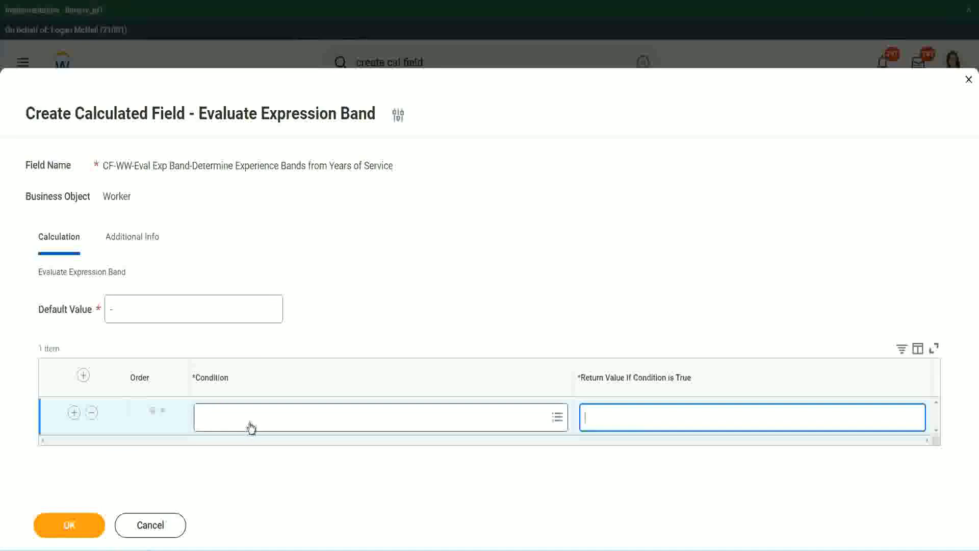
left_click(248, 422)
key("ctrl+v")
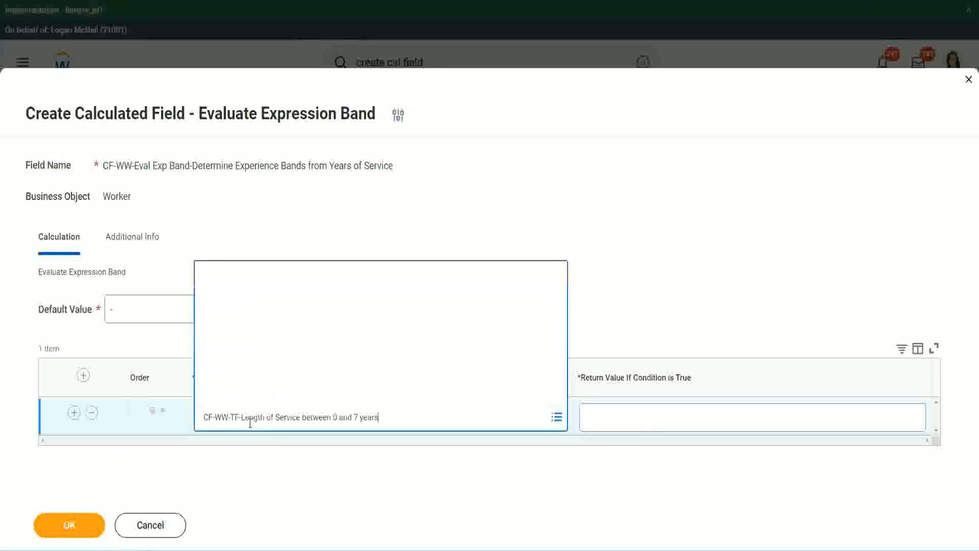
key("Return")
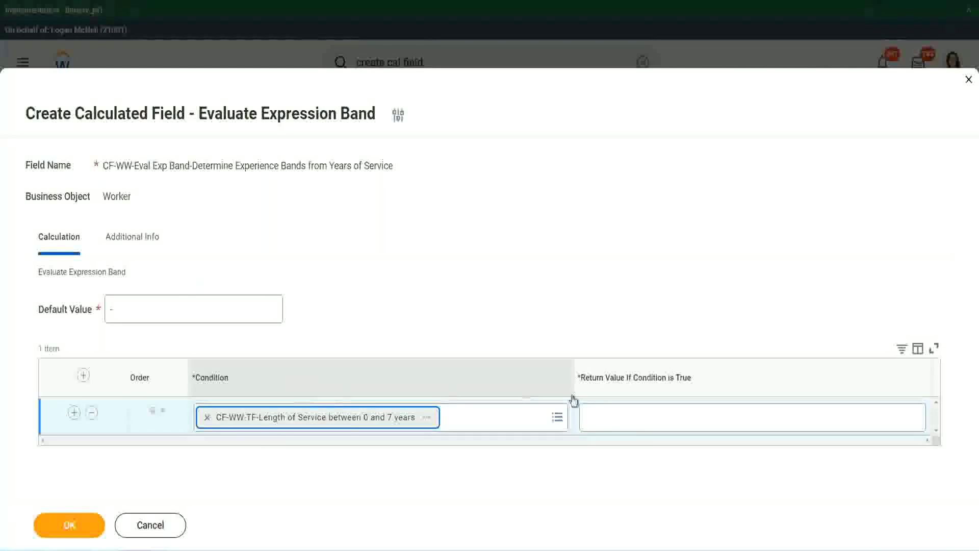
left_click(619, 408)
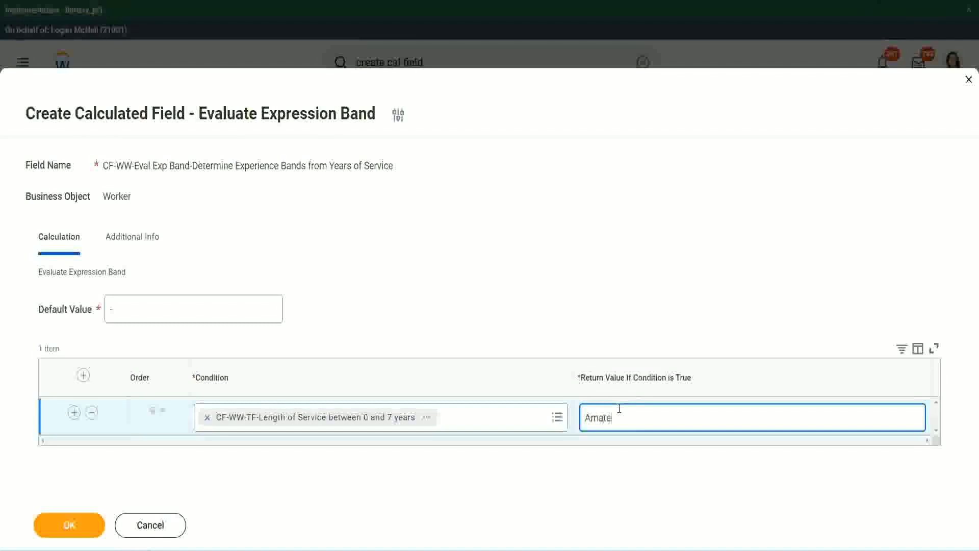
type("Amateur")
Add three more empty condition rows below the Amateur row.
left_click(74, 412)
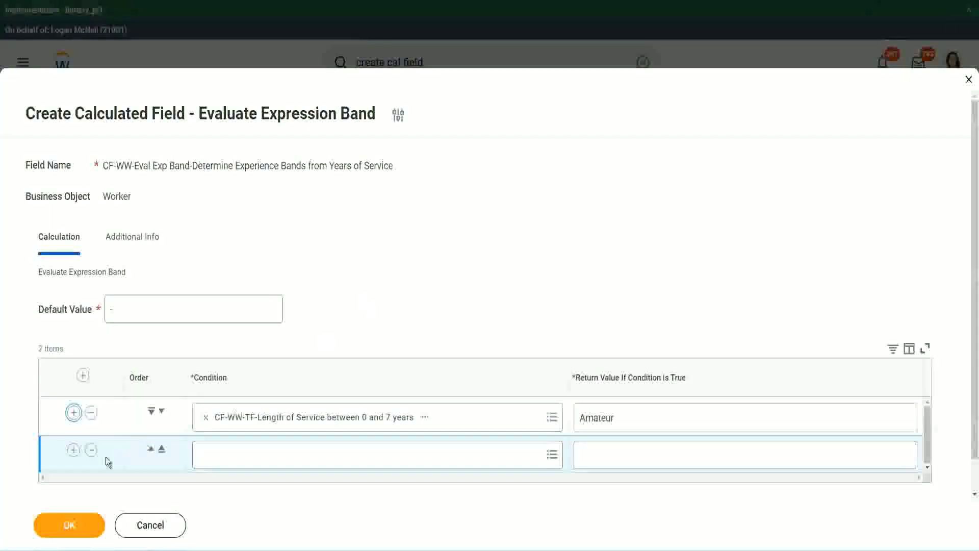
left_click(74, 449)
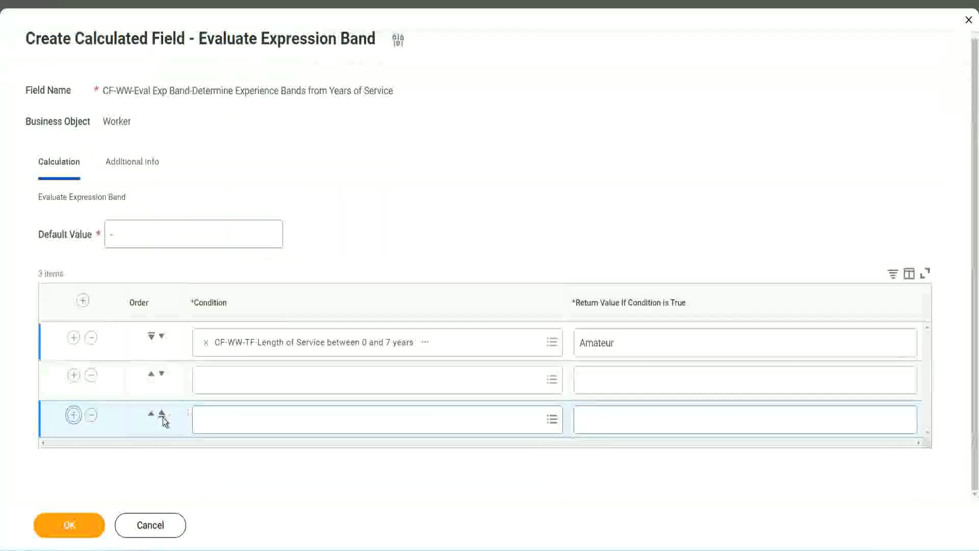
left_click(74, 414)
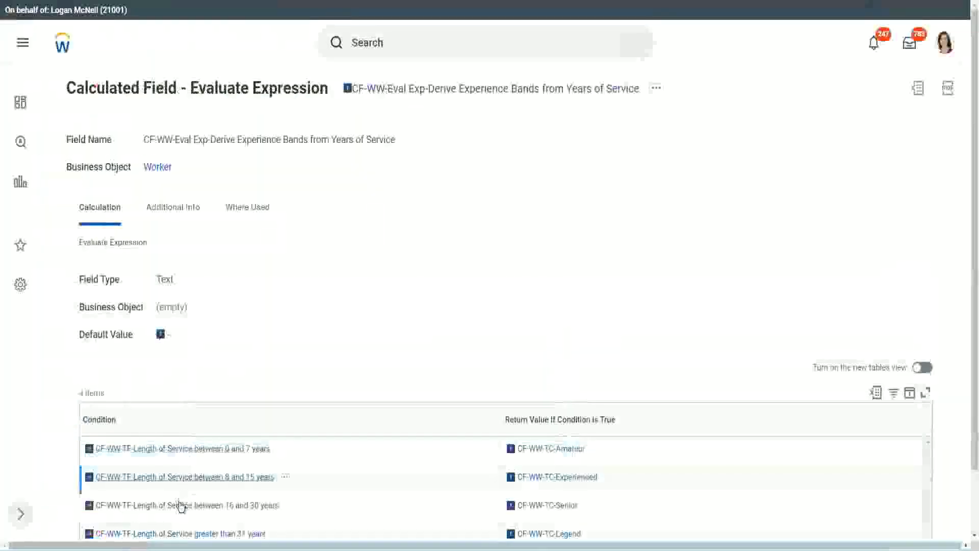
Copy the condition CF-WW-TF-Length of Service between 16 and 30 years into the second row and move that row down to third place.
right_click(179, 503)
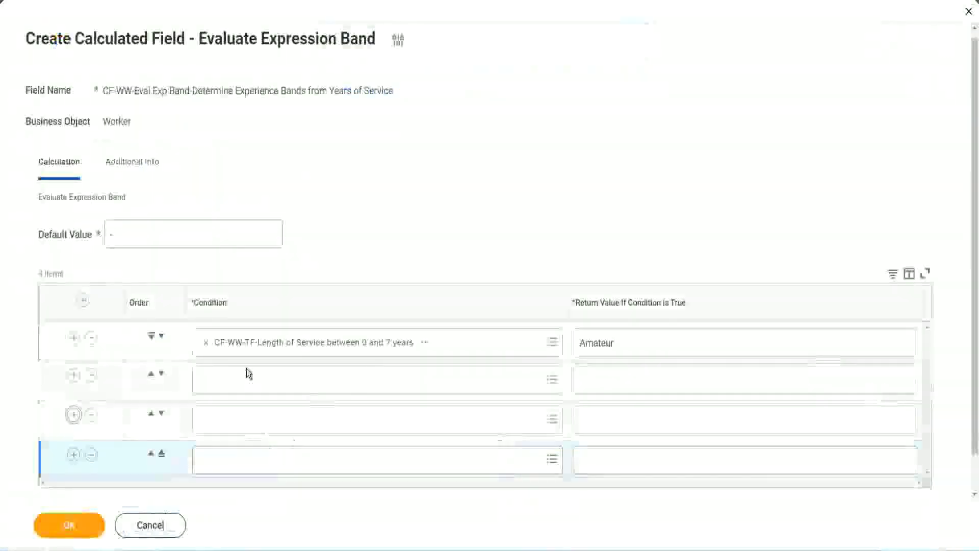
left_click(249, 377)
key("ctrl+v")
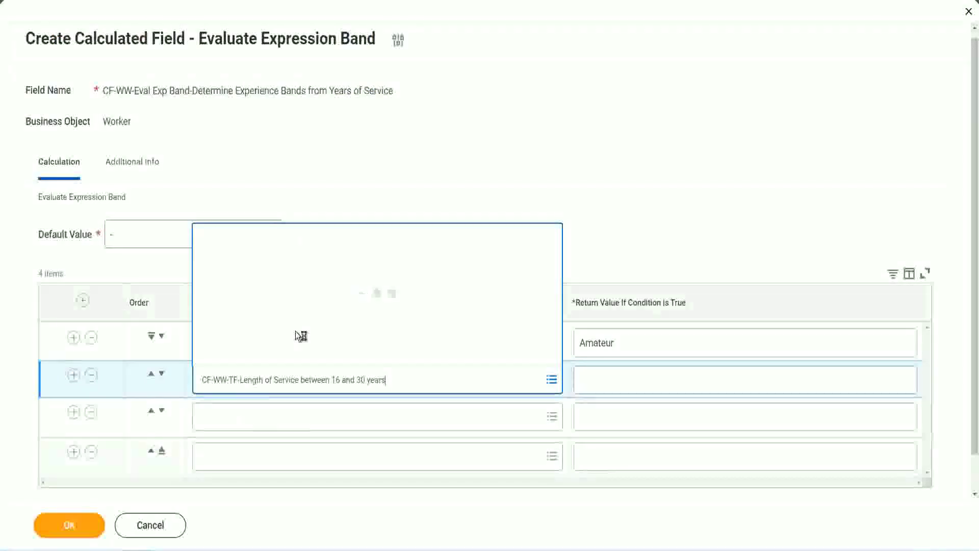
left_click(161, 374)
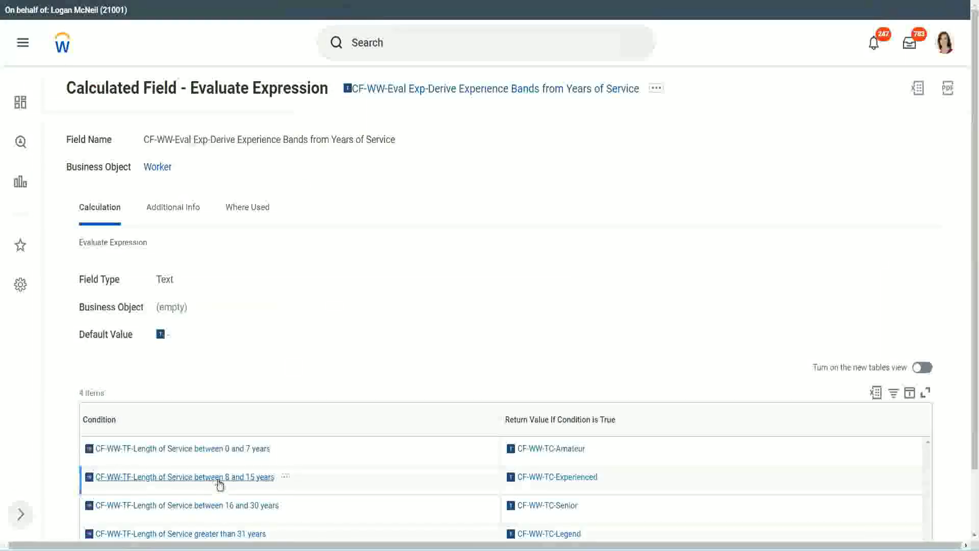
Copy the condition CF-WW-TF-Length of Service between 8 and 15 years from the existing field into the empty second row.
right_click(220, 483)
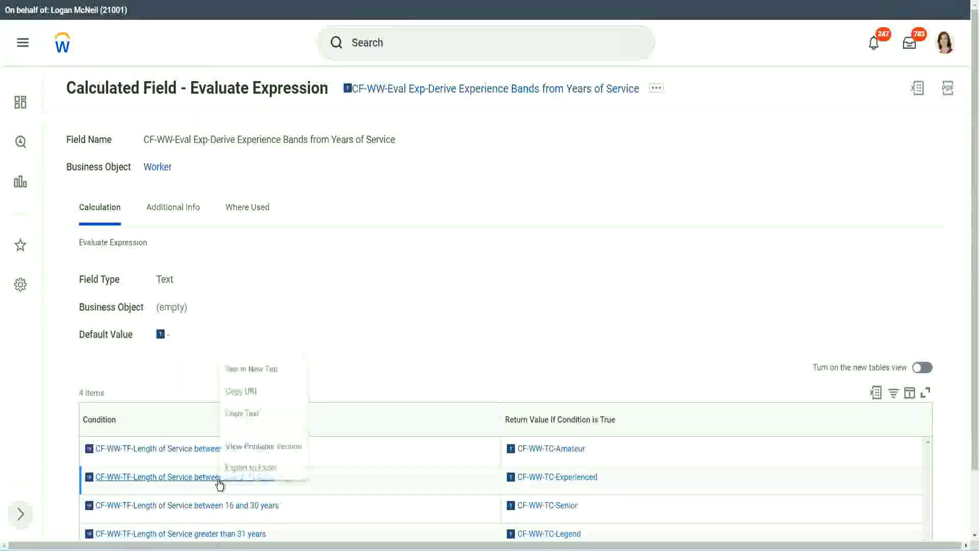
left_click(252, 412)
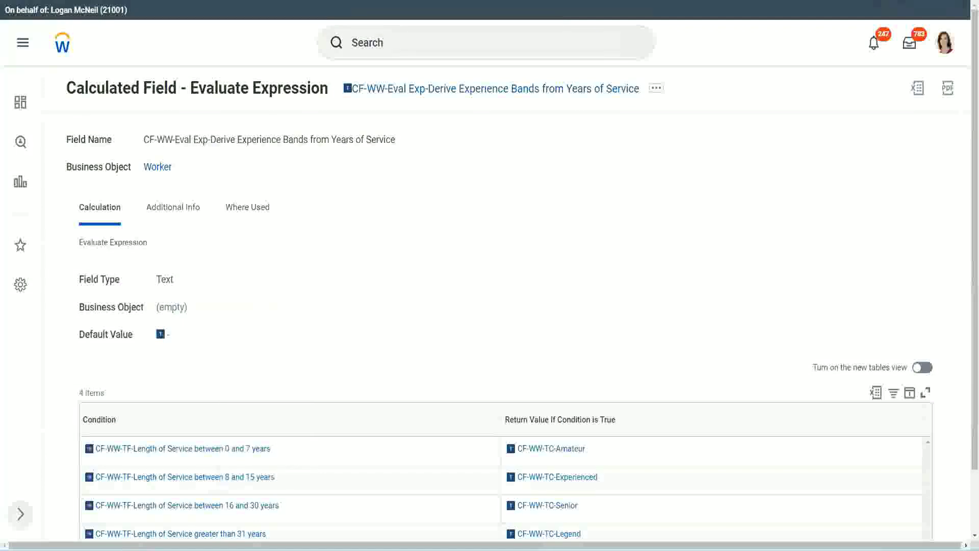
key("alt+Tab")
left_click(245, 390)
key("ctrl+v")
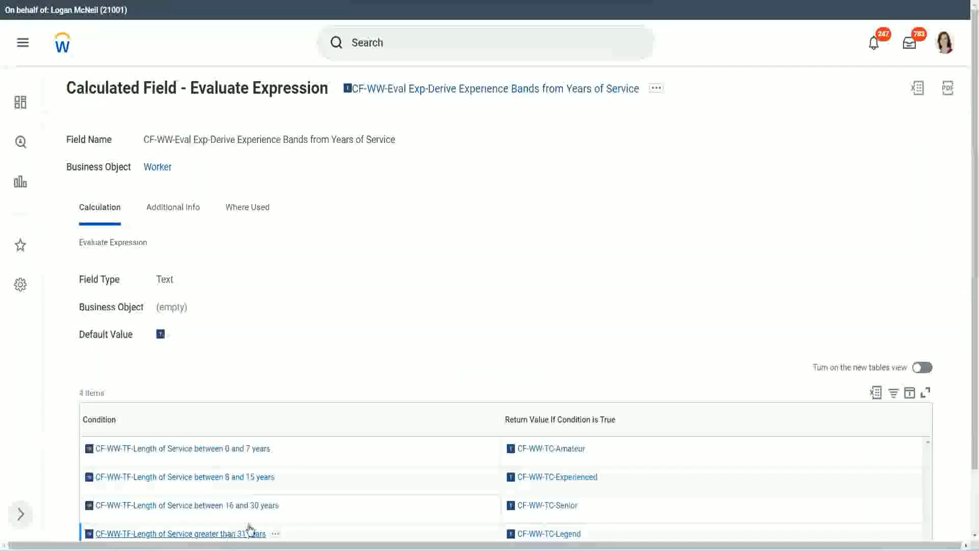
Copy the condition CF-WW-TF-Length of Service greater than 31 years from the existing field into the fourth row.
right_click(249, 528)
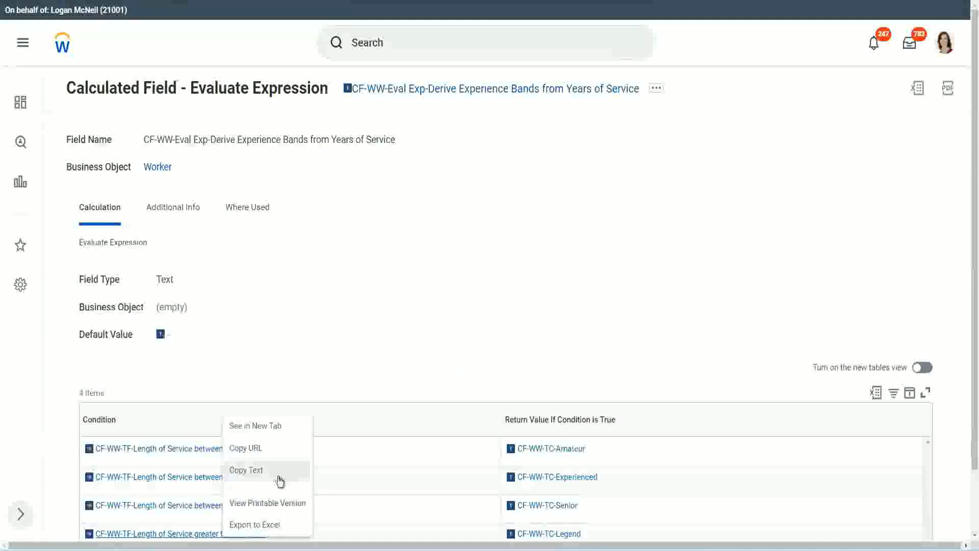
left_click(266, 469)
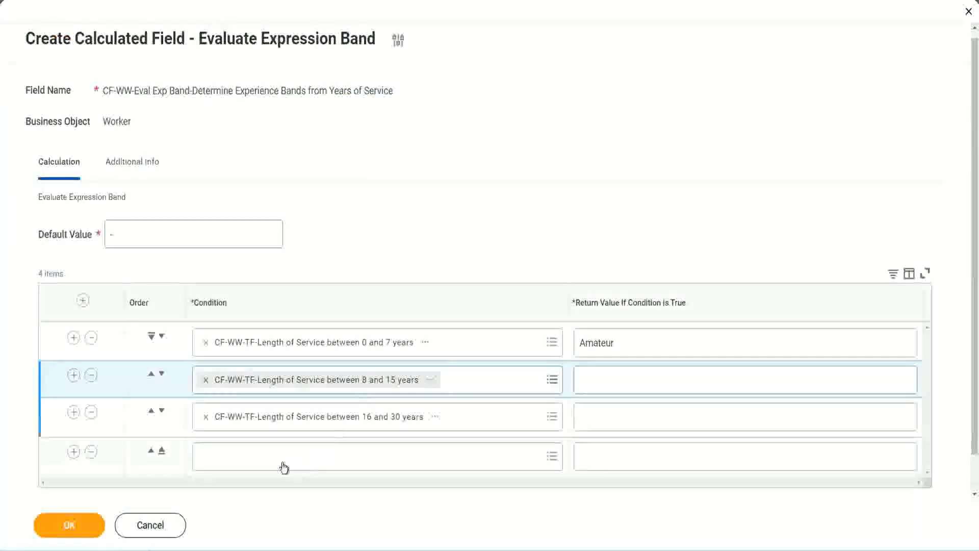
left_click(283, 462)
key("ctrl+v")
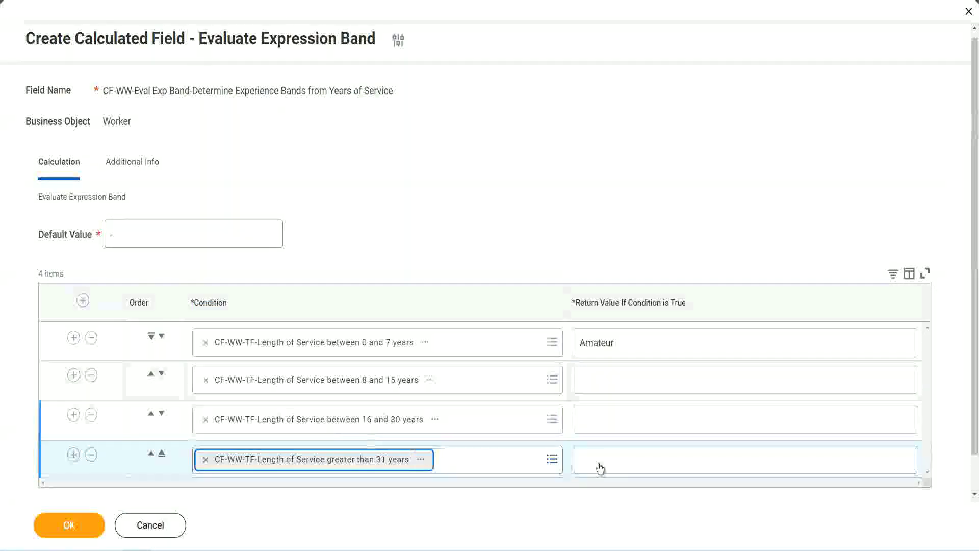
Enter the return values Experienced, Senior and Legend for the second, third and fourth conditions, and save the calculated field.
left_click(642, 459)
type("Le")
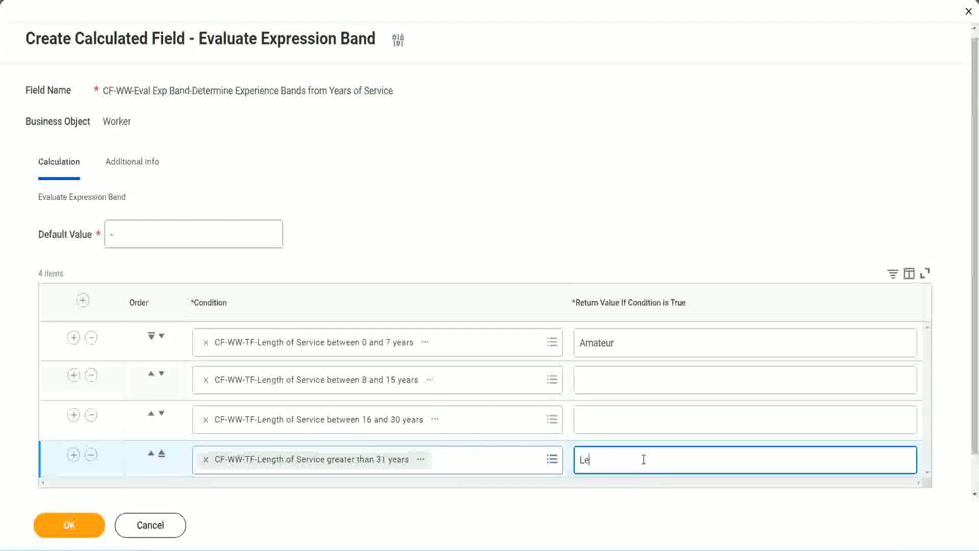
type("gend")
left_click(602, 415)
type("S")
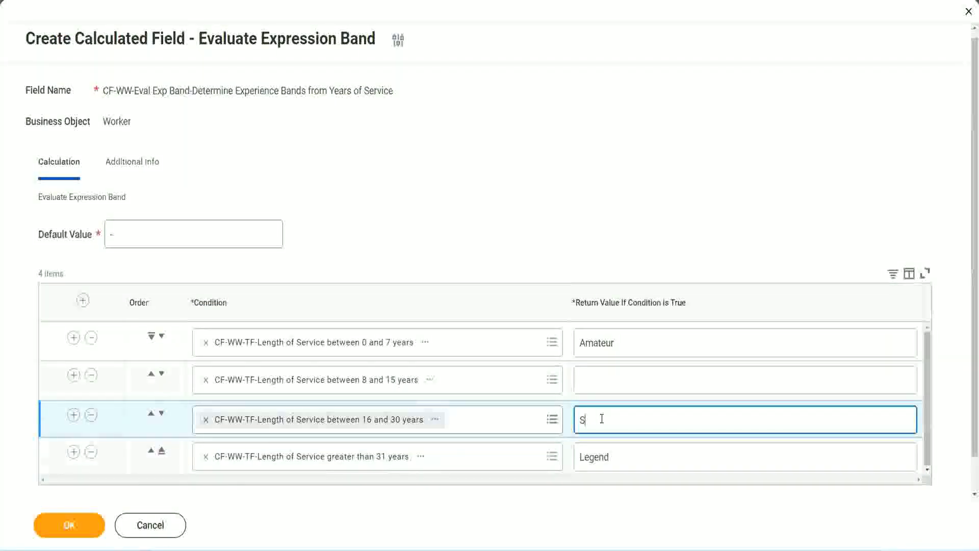
type("enior")
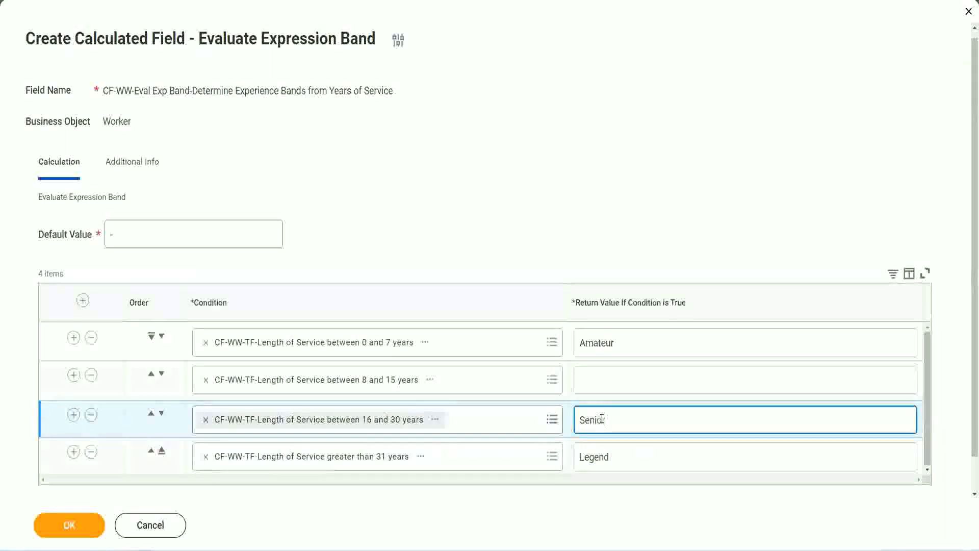
left_click(617, 381)
type("Ex")
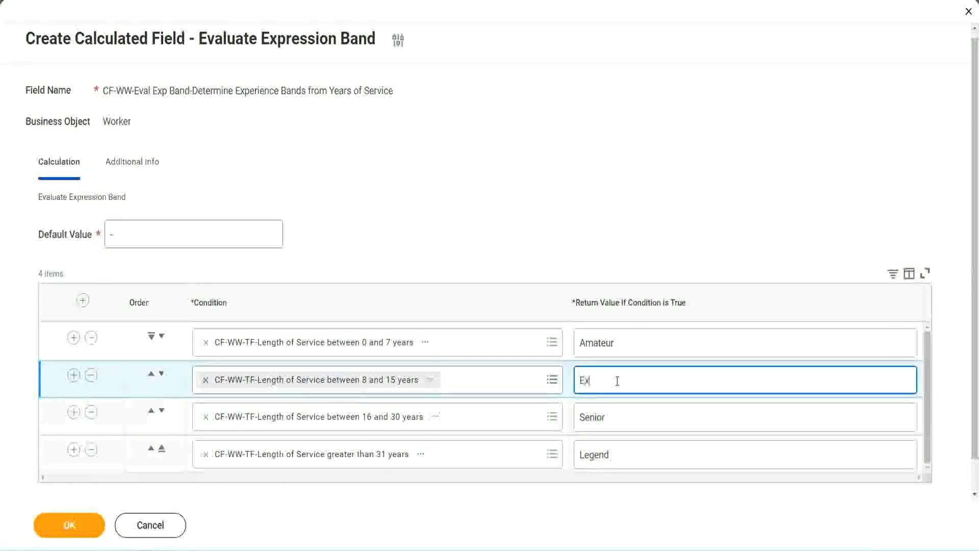
type("perienced")
left_click(71, 525)
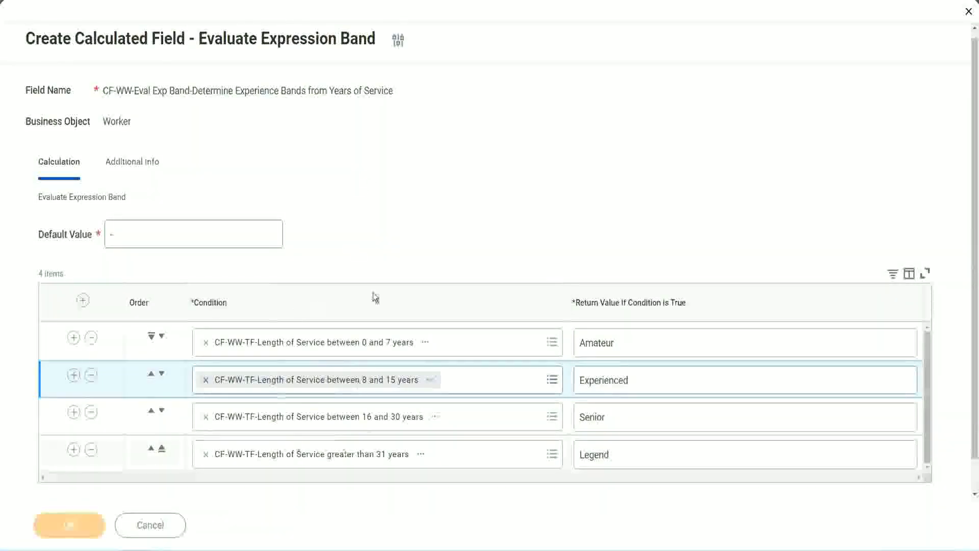
Check the return value of each length-of-service condition in the saved calculated field.
scroll(335, 311, "down", 3)
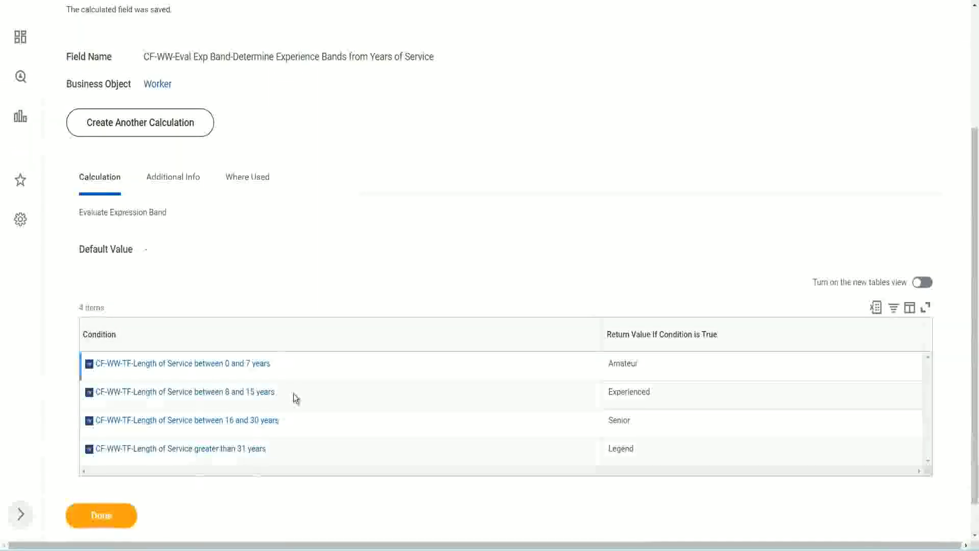
double_click(626, 362)
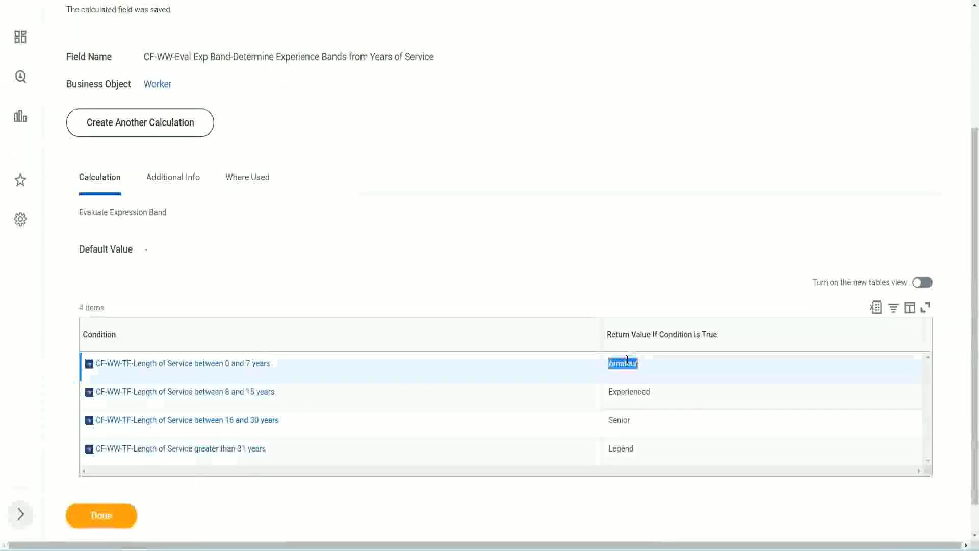
double_click(628, 391)
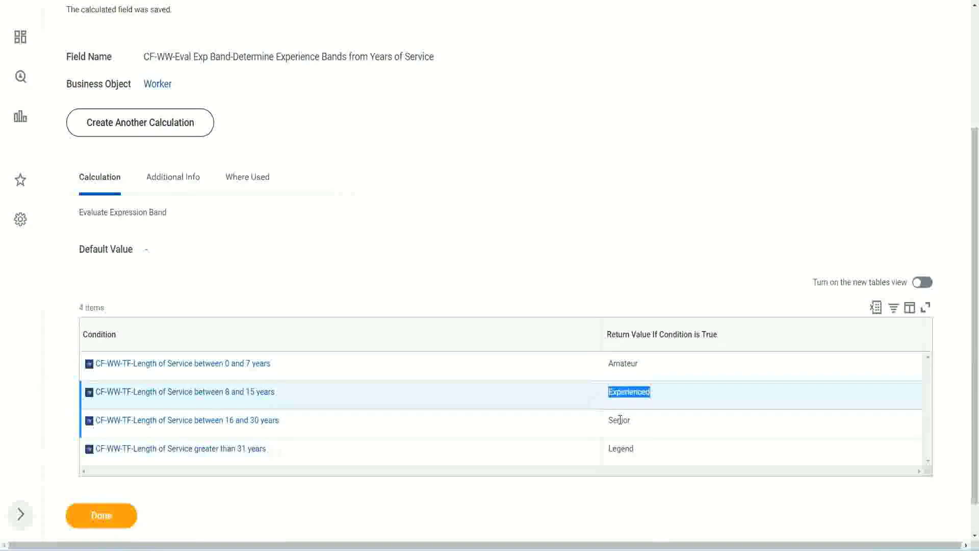
double_click(619, 420)
left_click(624, 446)
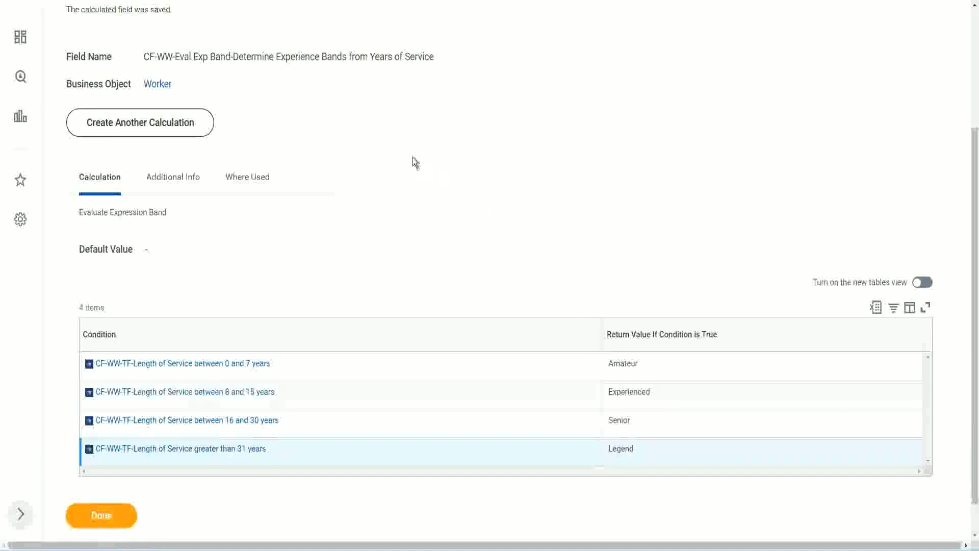
Copy the name of the saved Evaluate Expression Band calculated field as text.
scroll(414, 162, "up", 3)
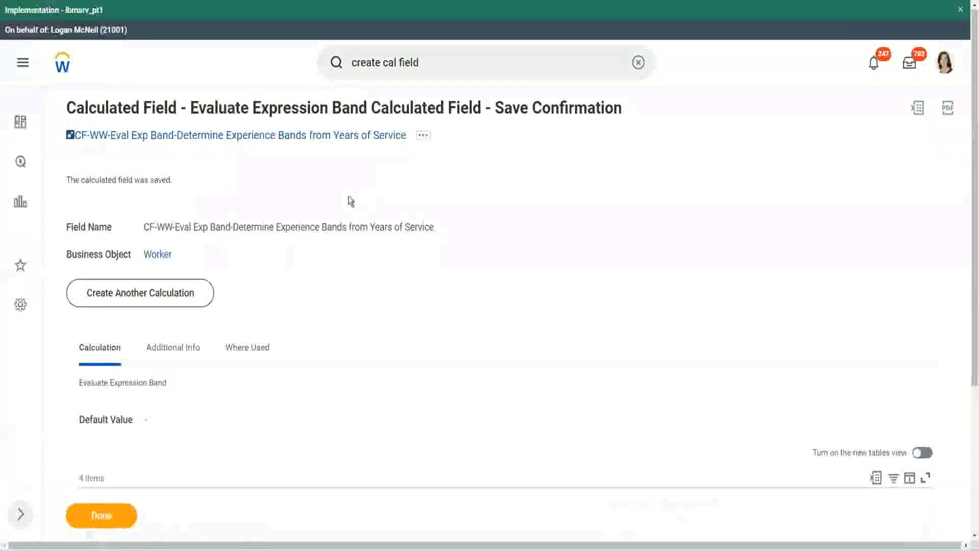
right_click(320, 136)
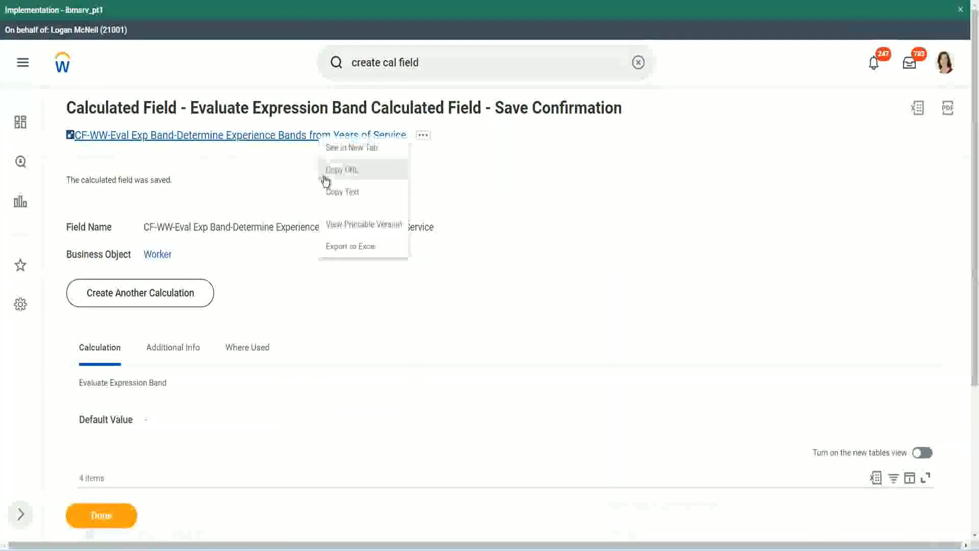
left_click(329, 191)
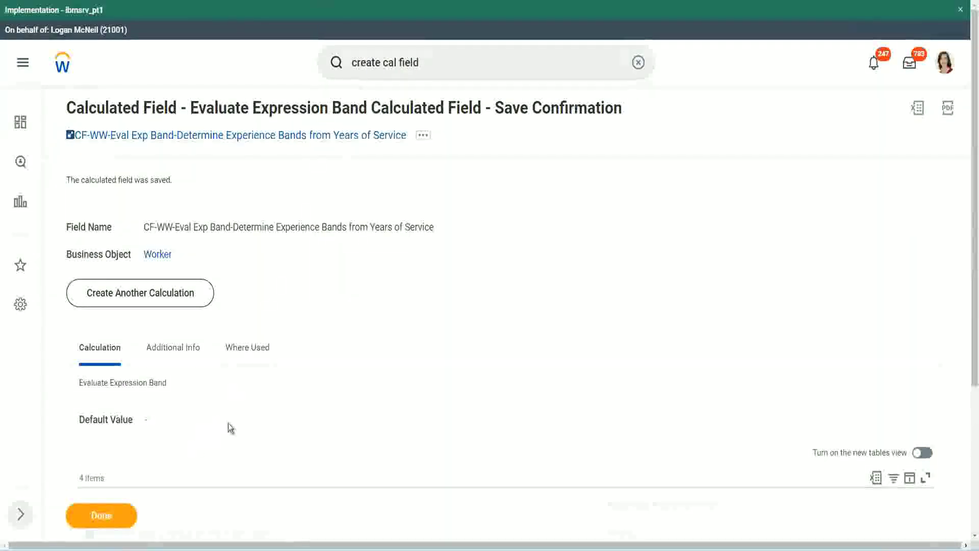
Review the saved Evaluate Expression Band definition alongside the slide of calculated field functions and their return formats.
scroll(324, 398, "down", 3)
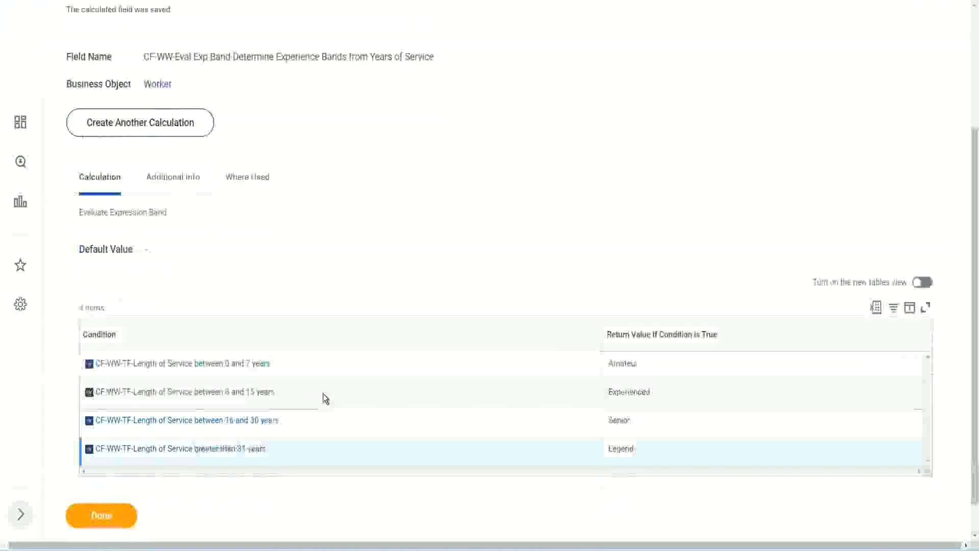
scroll(322, 393, "down", 1)
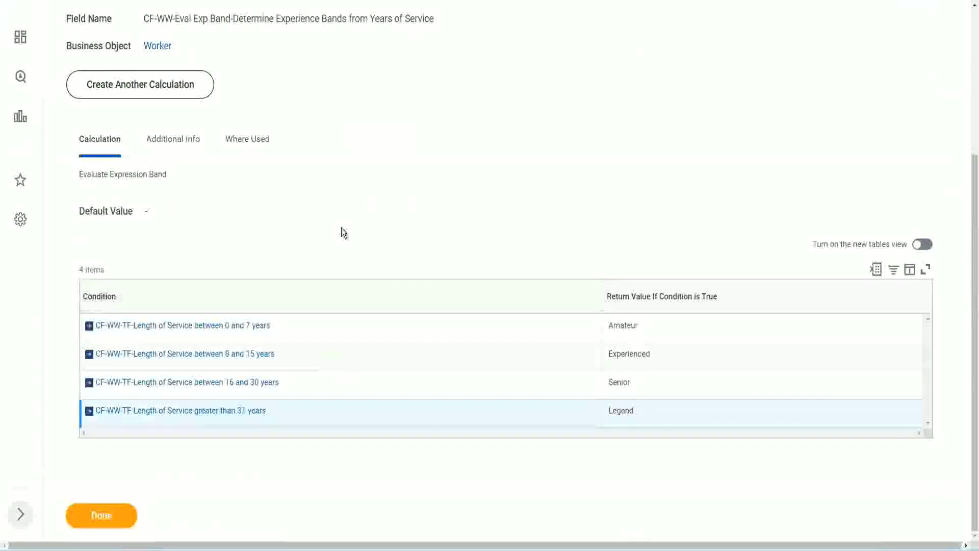
scroll(342, 228, "up", 2)
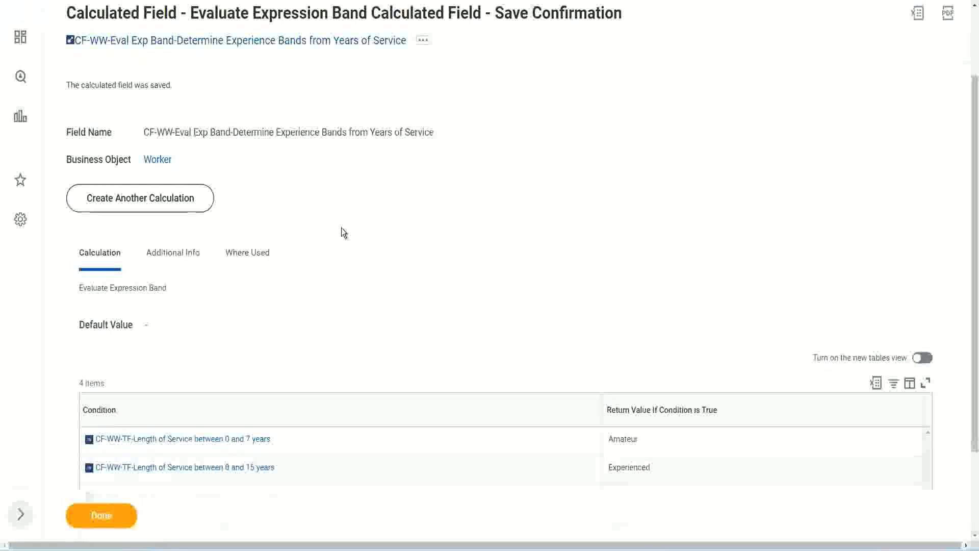
scroll(342, 227, "down", 2)
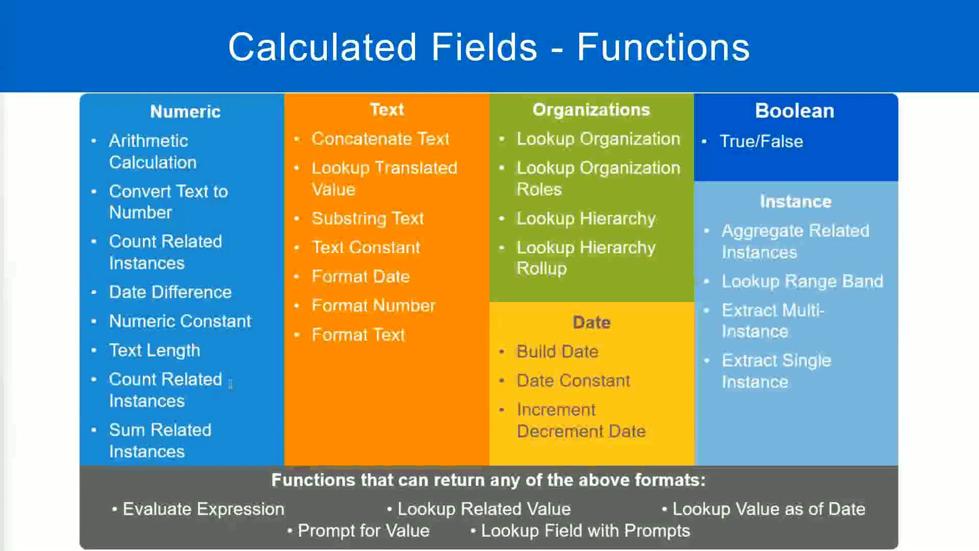
key("alt+Tab")
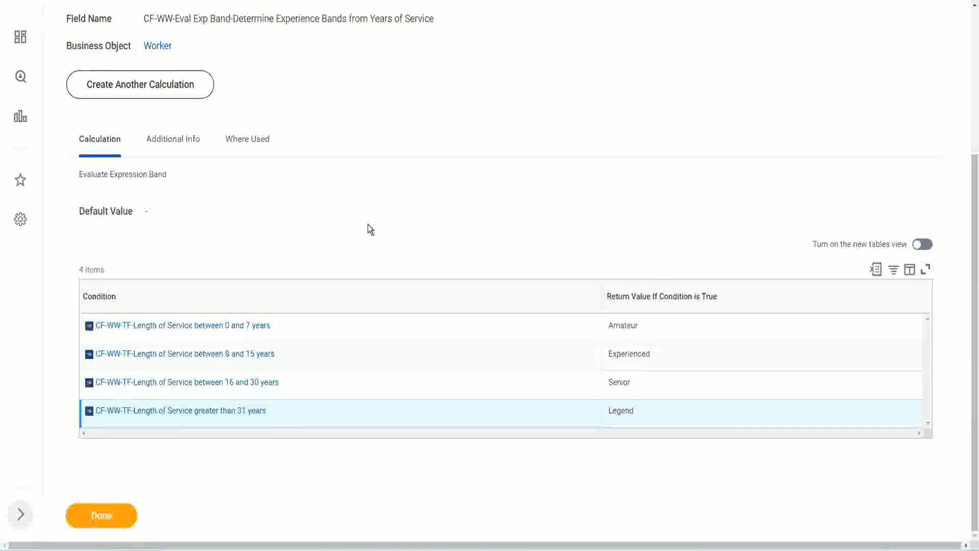
scroll(370, 229, "up", 1)
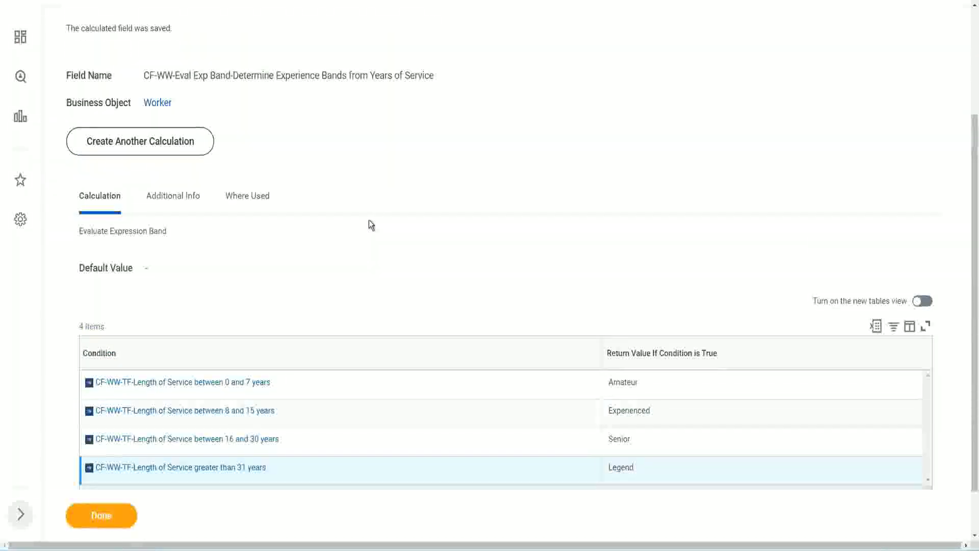
scroll(368, 220, "up", 3)
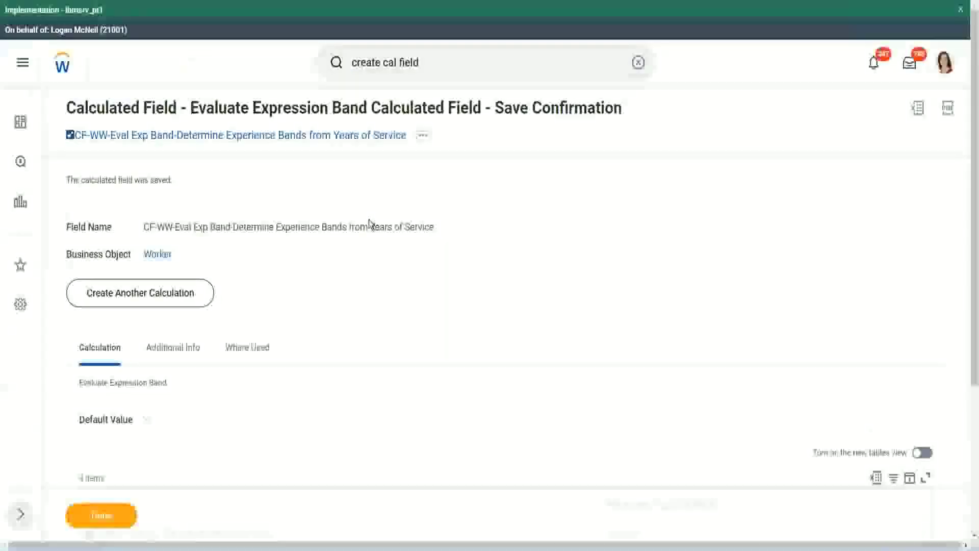
scroll(368, 220, "down", 4)
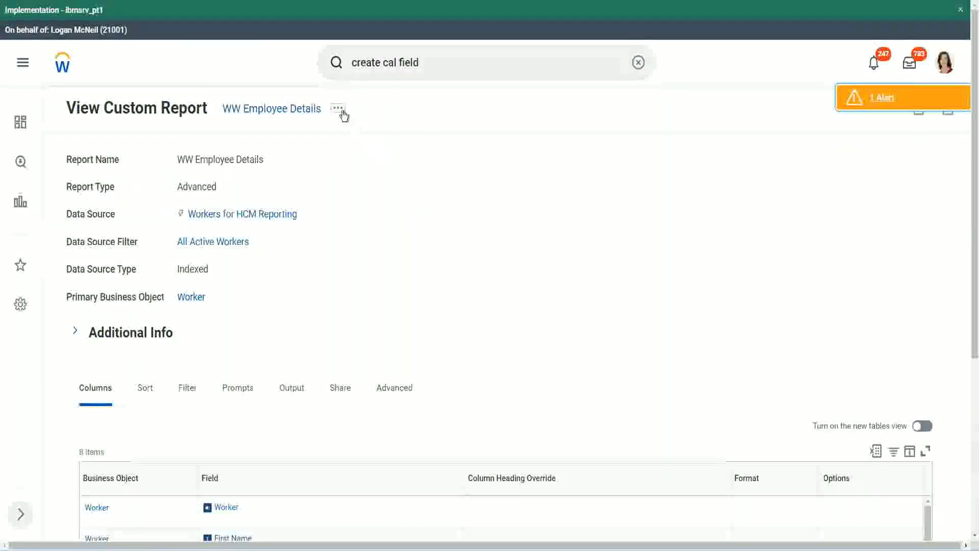
Open the WW Employee Details custom report for editing and go to its column definitions.
left_click(338, 108)
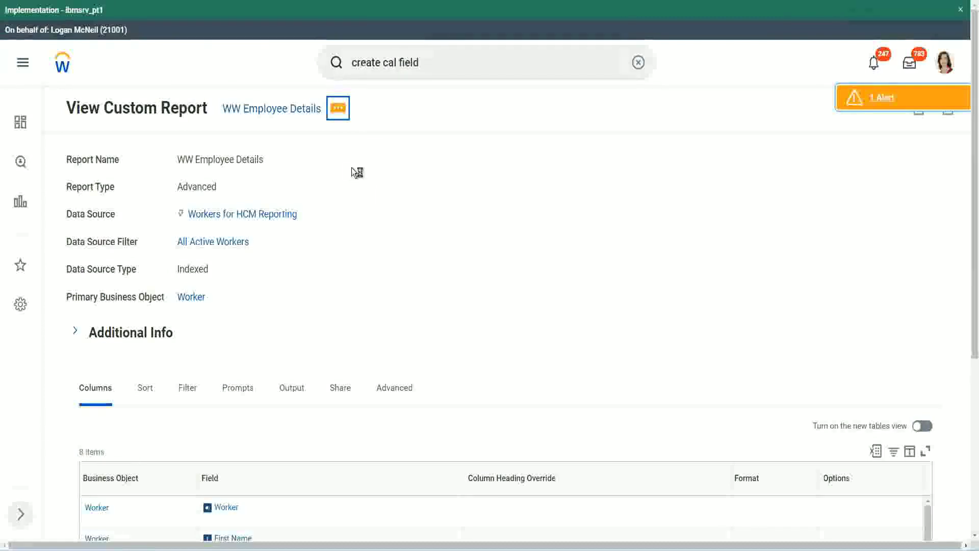
mouse_move(397, 165)
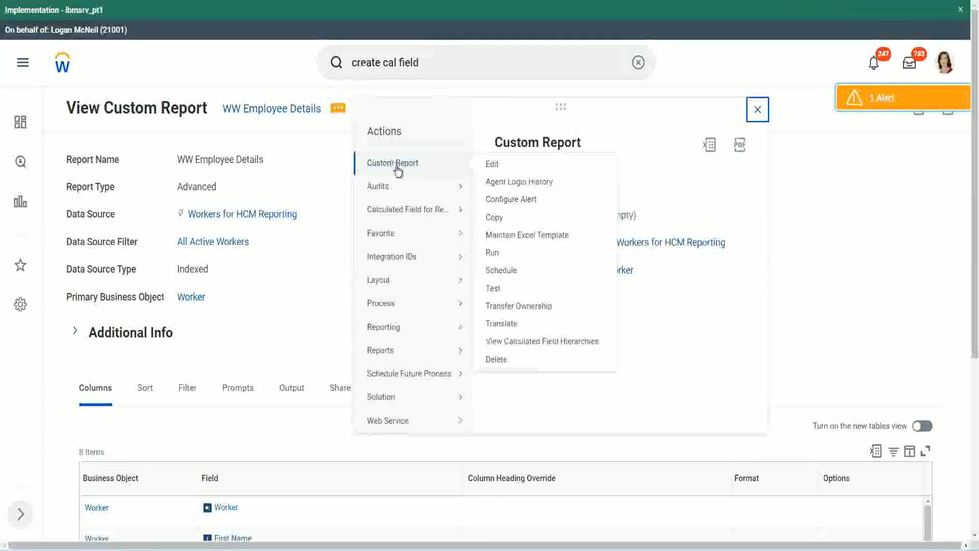
left_click(493, 164)
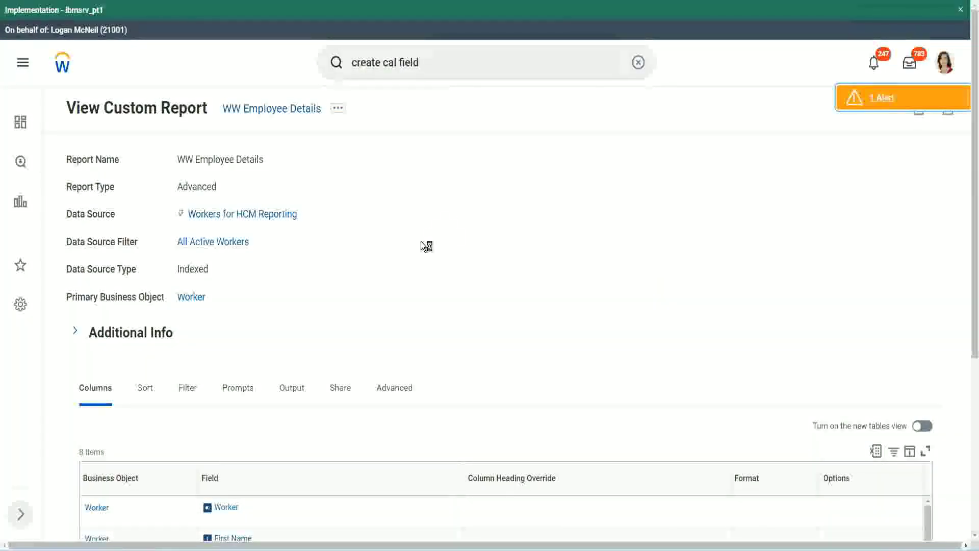
scroll(421, 240, "down", 1)
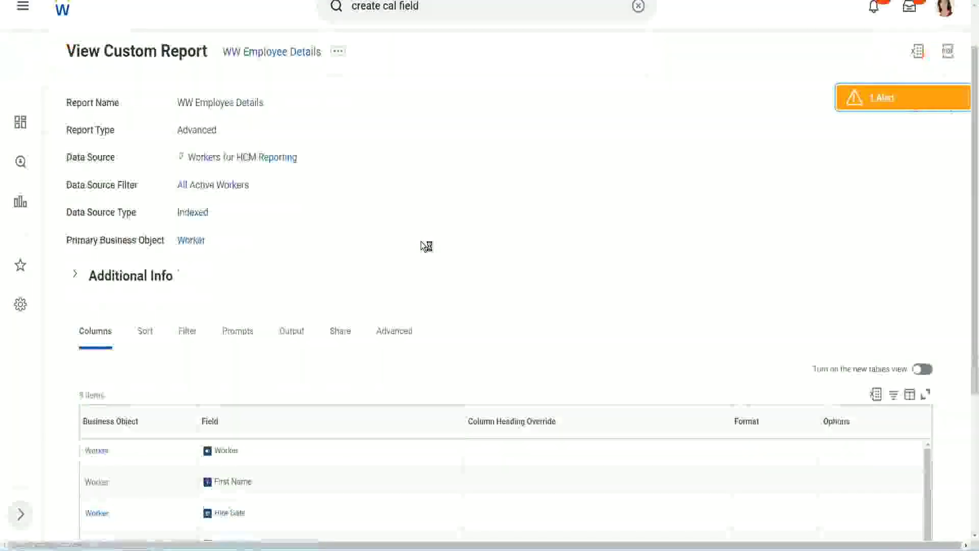
scroll(420, 241, "down", 4)
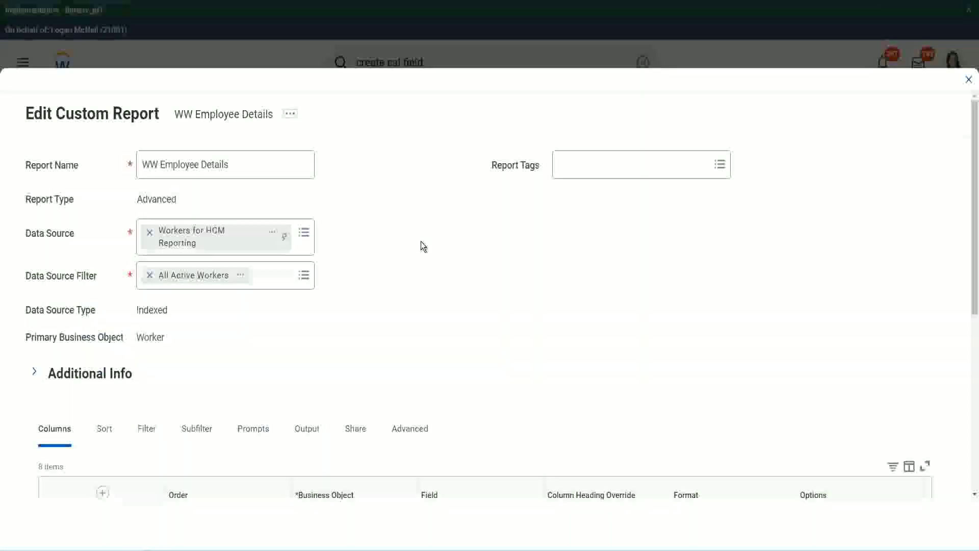
scroll(421, 240, "down", 8)
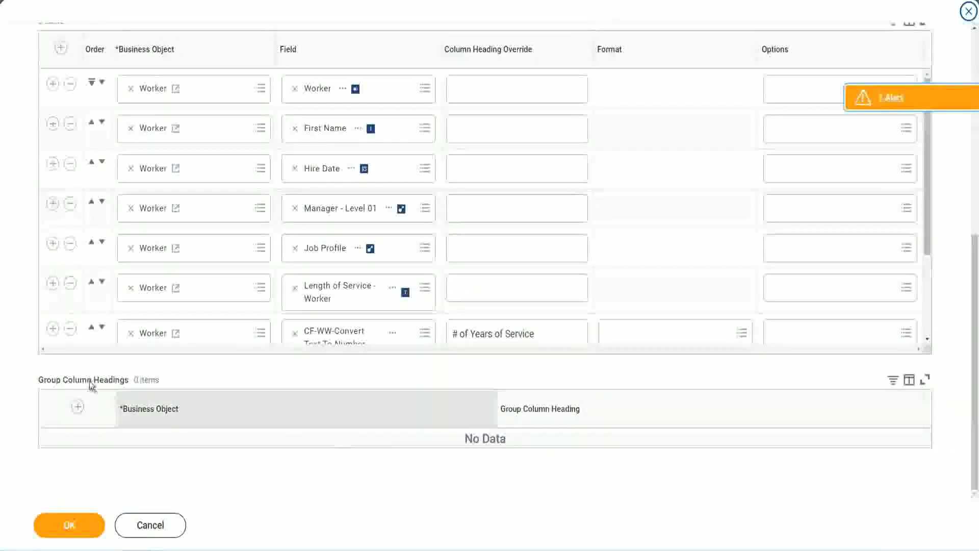
Add a Worker column after the Experience Bands column and paste that column's calculated field name into the new row's field search.
scroll(206, 249, "down", 3)
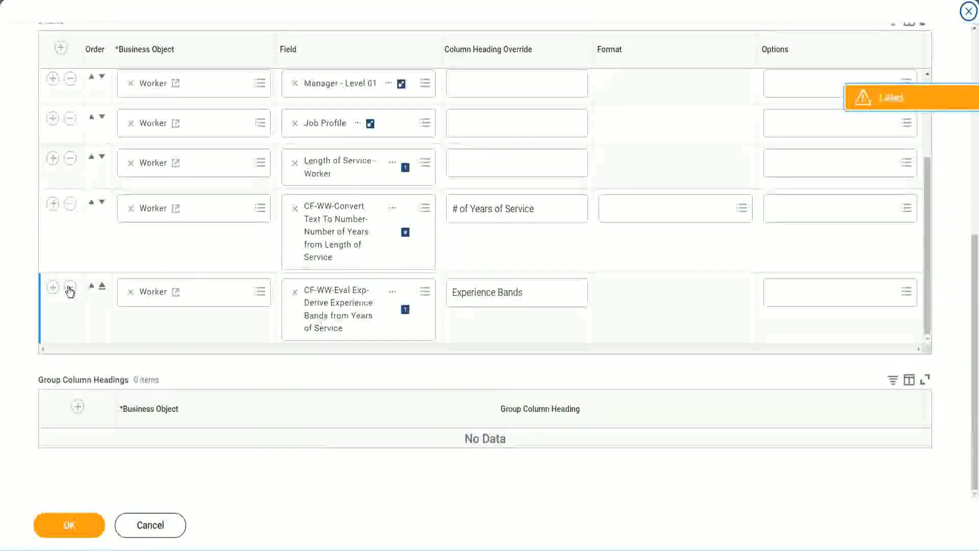
left_click(52, 287)
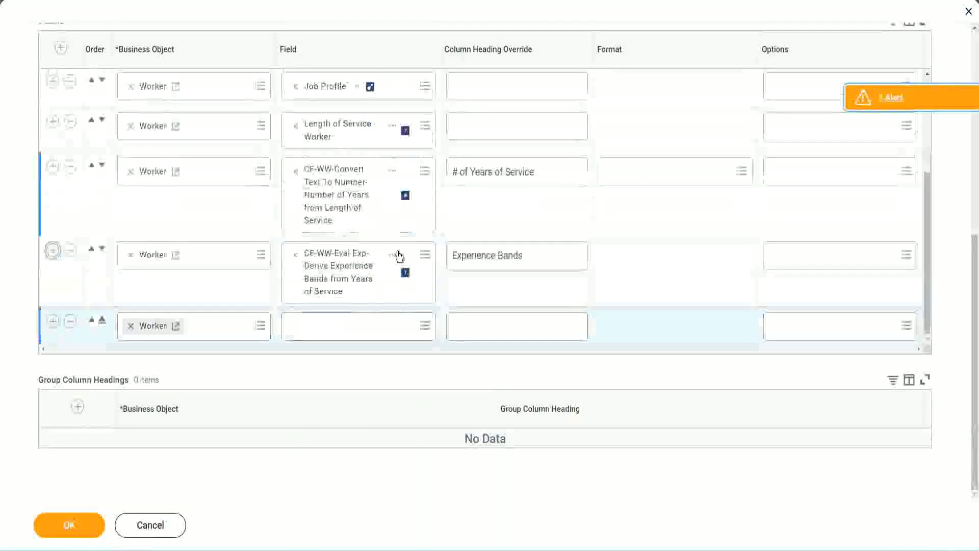
right_click(340, 275)
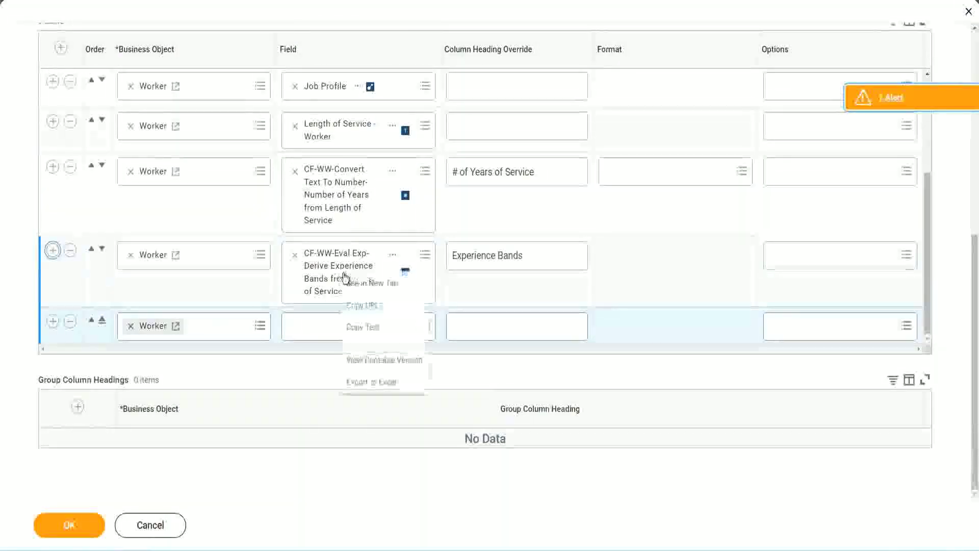
left_click(367, 328)
left_click(306, 332)
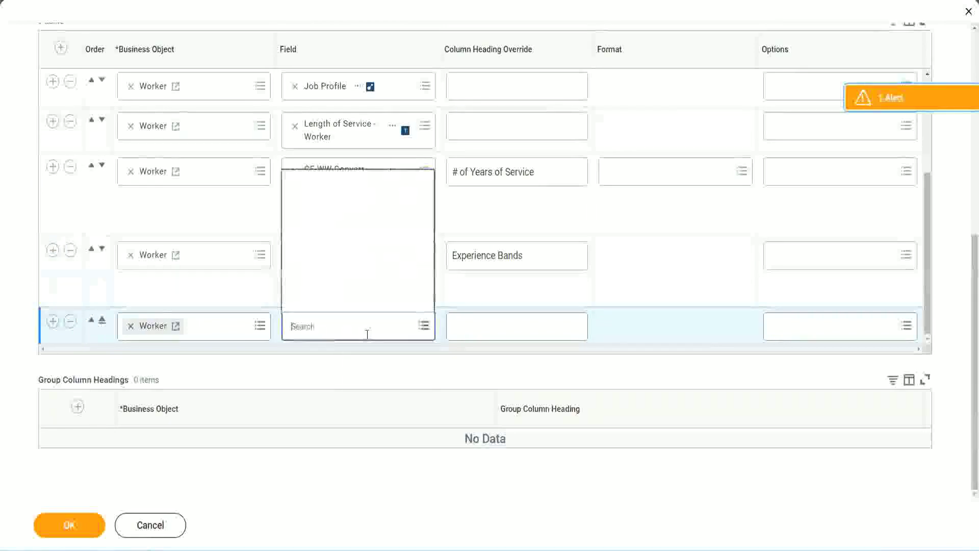
key("ctrl+v")
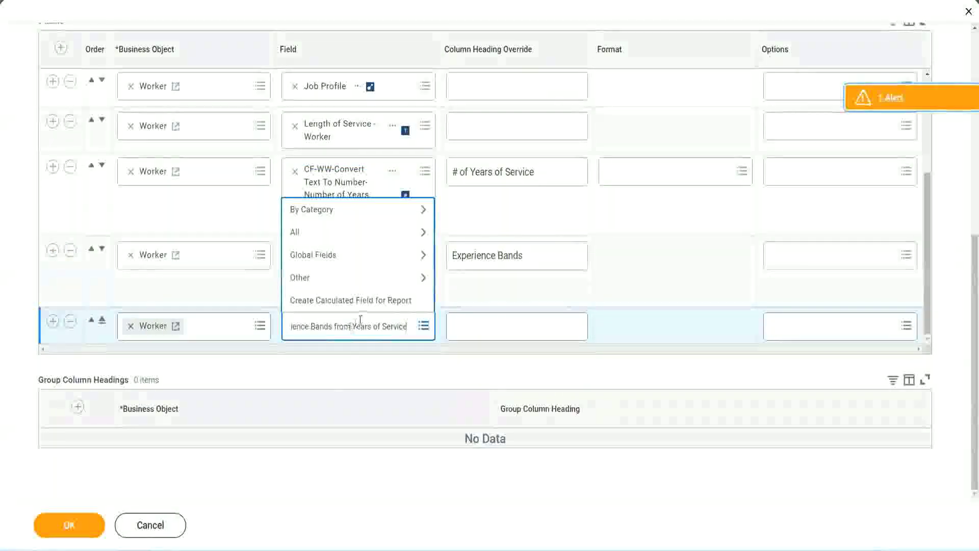
Shorten the field search to CF-WW-Eval Exp Band and select CF-WW-Eval Exp Band-Determine Experience Bands from Years of Service for the new column.
left_click_drag(356, 326, 248, 323)
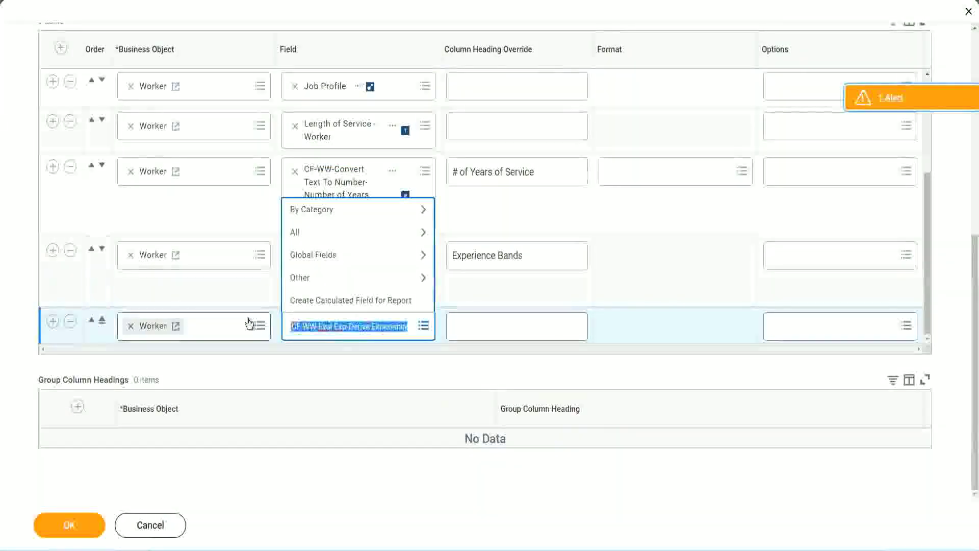
left_click(348, 327)
type("Band")
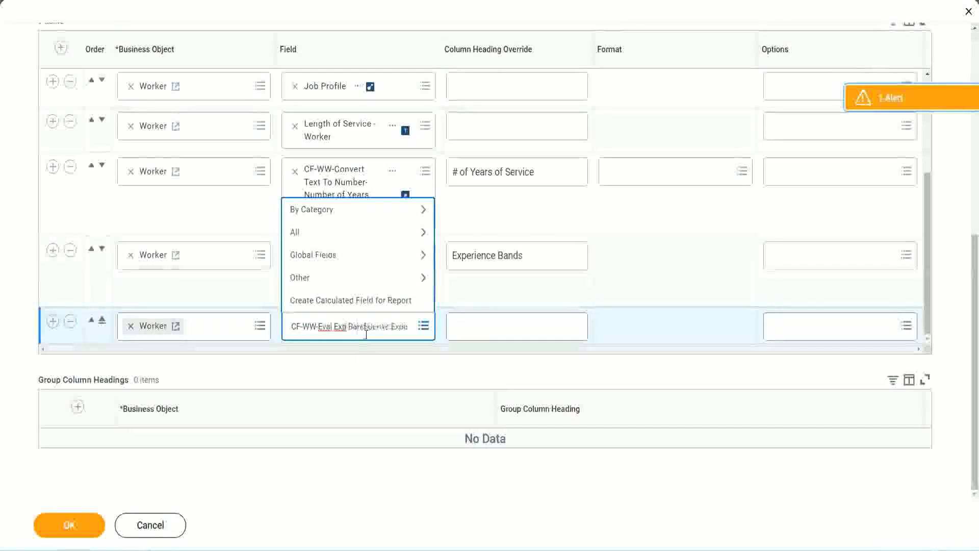
key("Delete")
key("Delete")
key("Delete")
key("Delete")
key("Delete")
key("Delete")
key("Delete")
key("Delete")
key("Delete")
key("Delete")
key("Delete")
key("Delete")
key("Delete")
key("Delete")
key("Delete")
key("Delete")
key("Delete")
key("Delete")
key("Delete")
key("Delete")
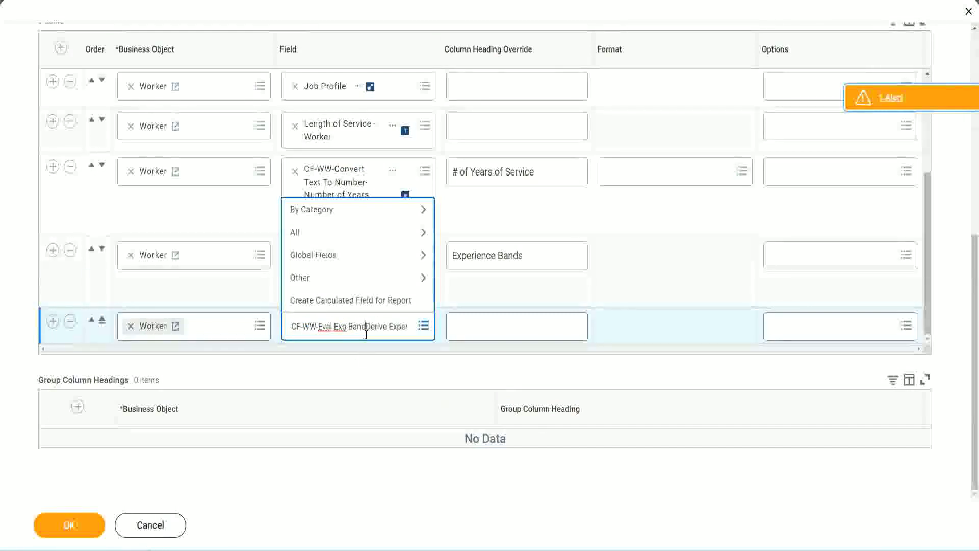
key("Delete")
key("Delete")
key("Delete")
key("Delete")
key("Delete")
key("Delete")
key("Delete")
key("Delete")
key("Delete")
key("Delete")
key("Delete")
key("Delete")
key("Delete")
key("Delete")
key("Delete")
key("Delete")
key("Delete")
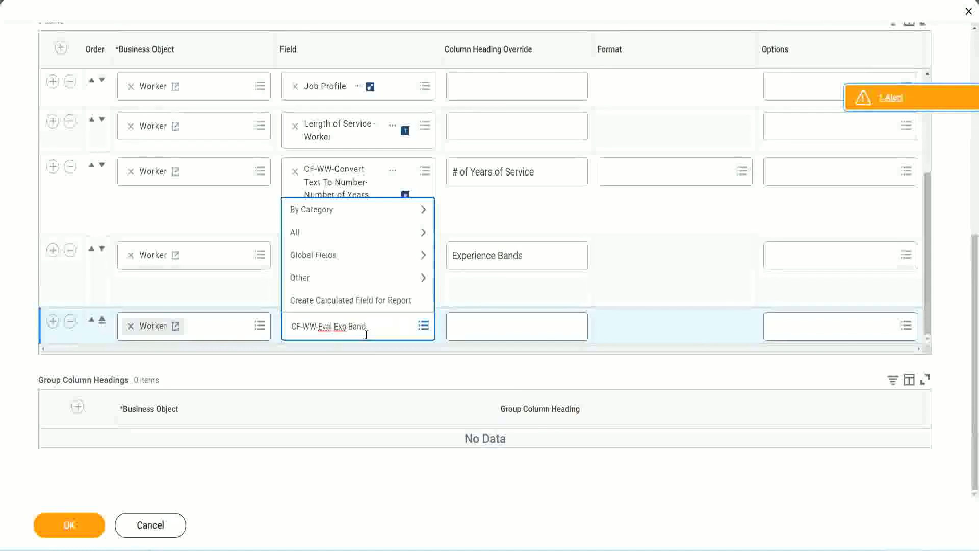
key("Return")
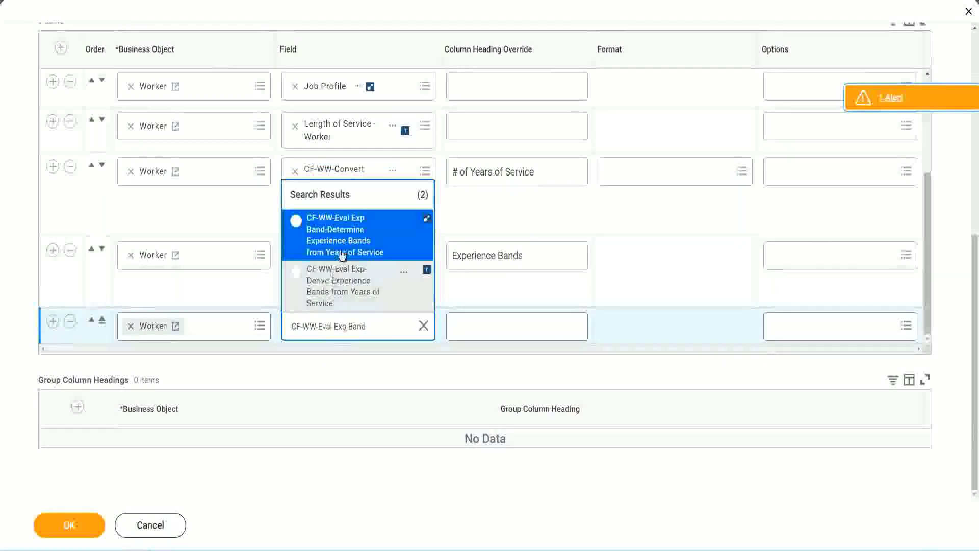
left_click(357, 242)
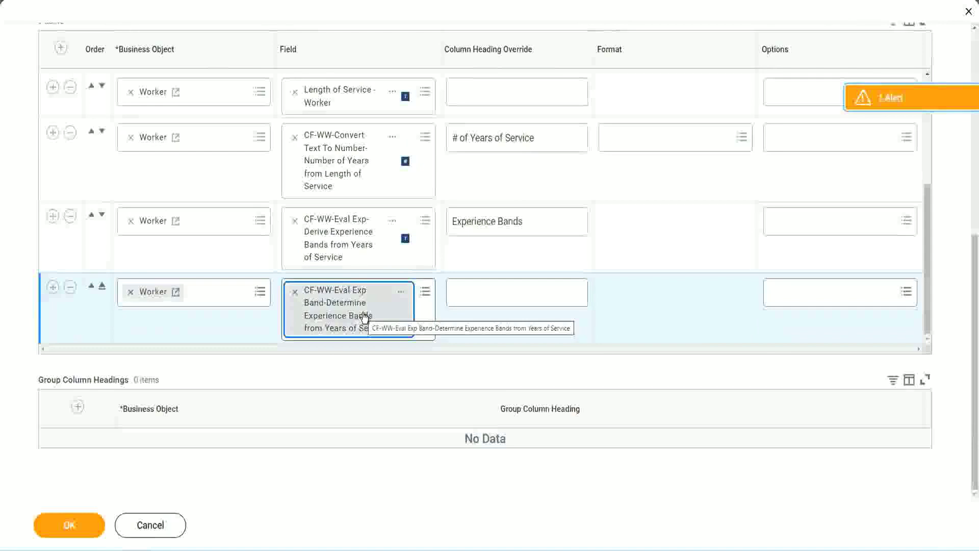
Set the new column's heading override to "Experience Bands (Eval Exp Bands)" and save the report definition.
left_click(538, 222)
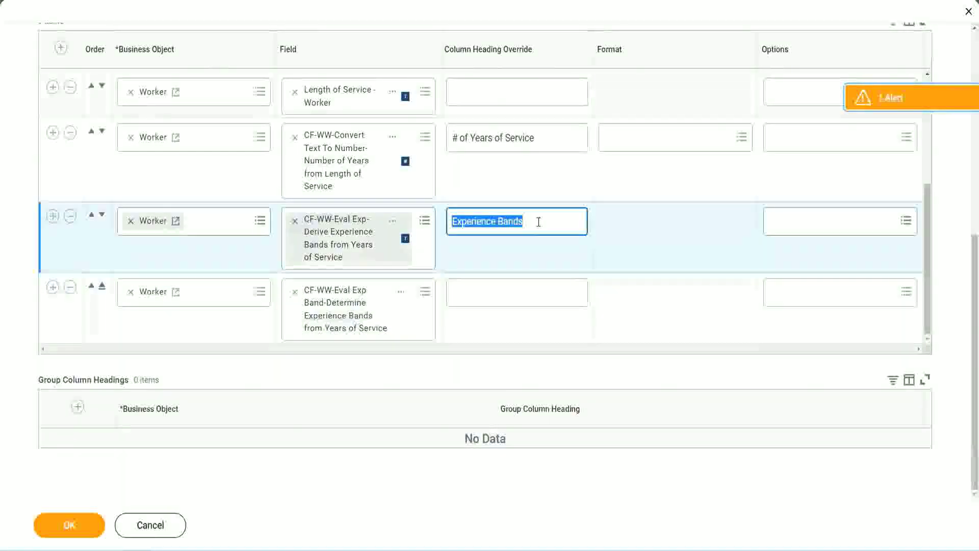
left_click(475, 291)
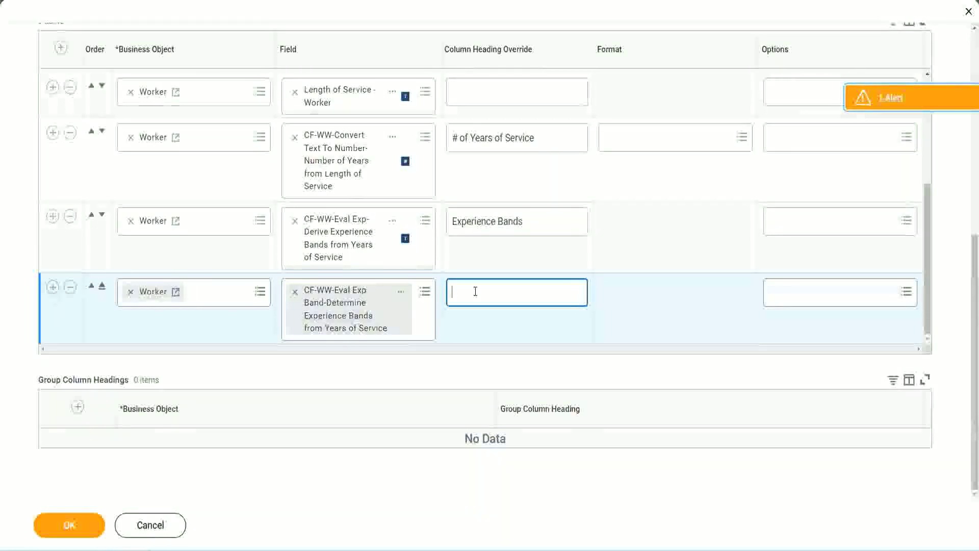
key("ctrl+v")
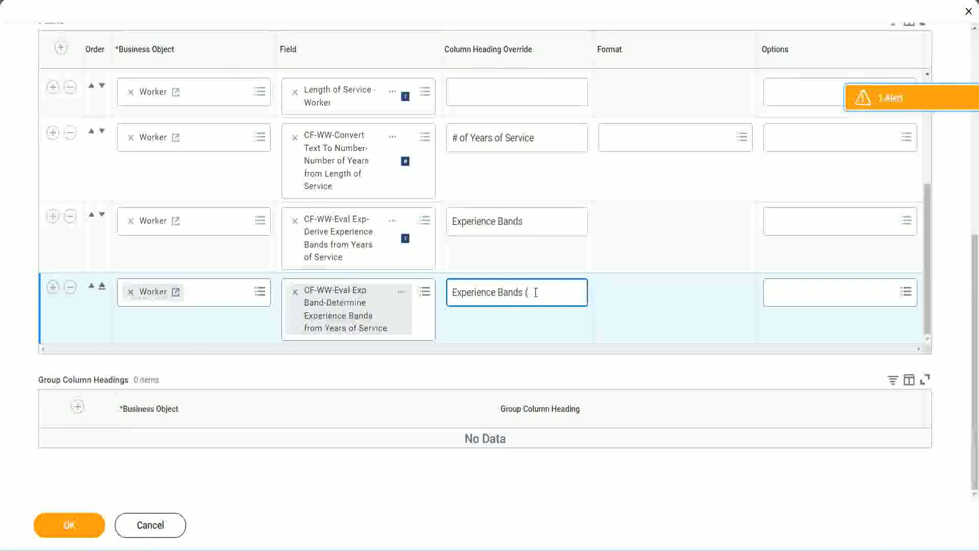
type("val E")
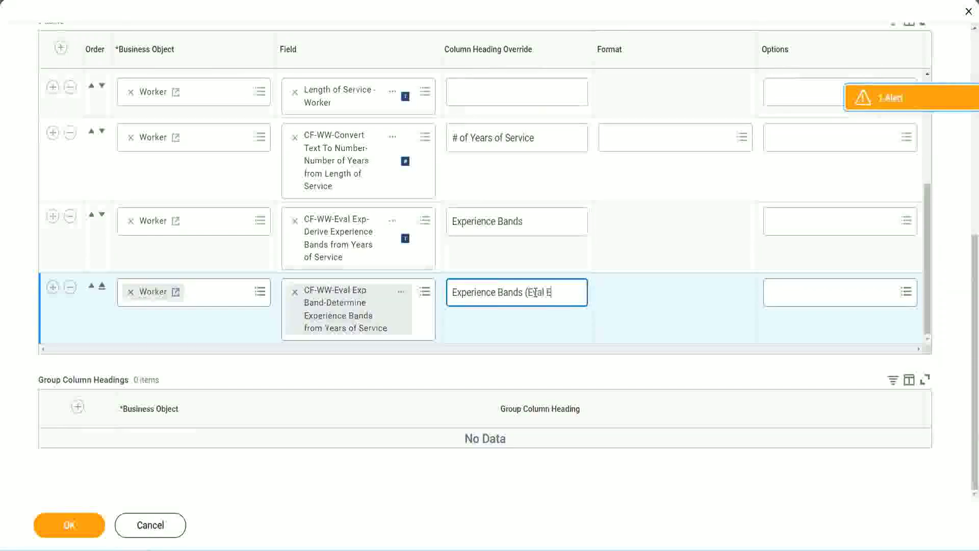
type("xp Bands)")
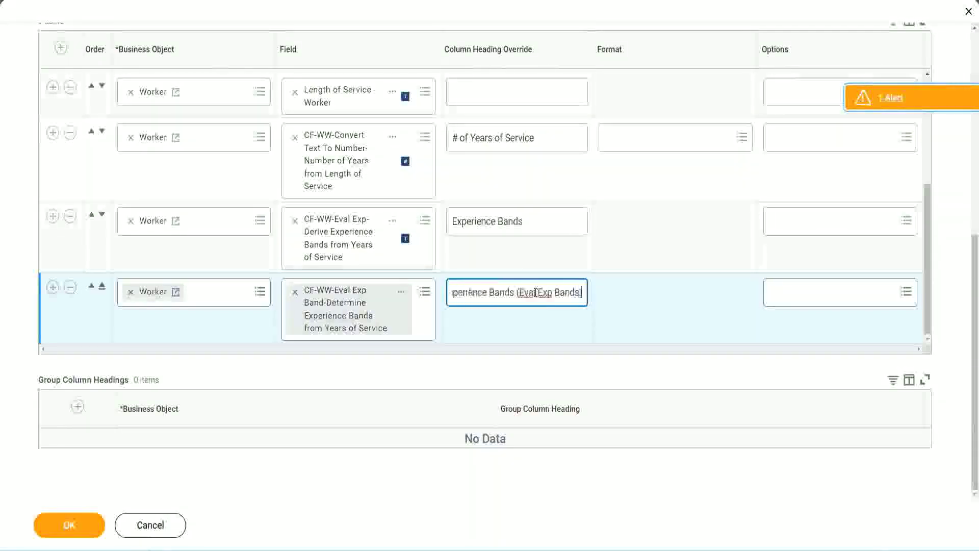
double_click(546, 292)
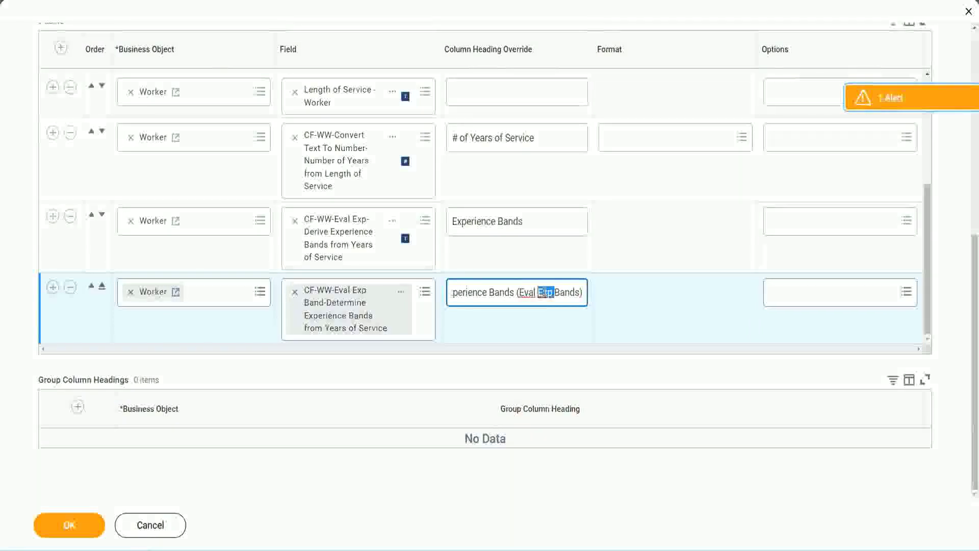
left_click(563, 288)
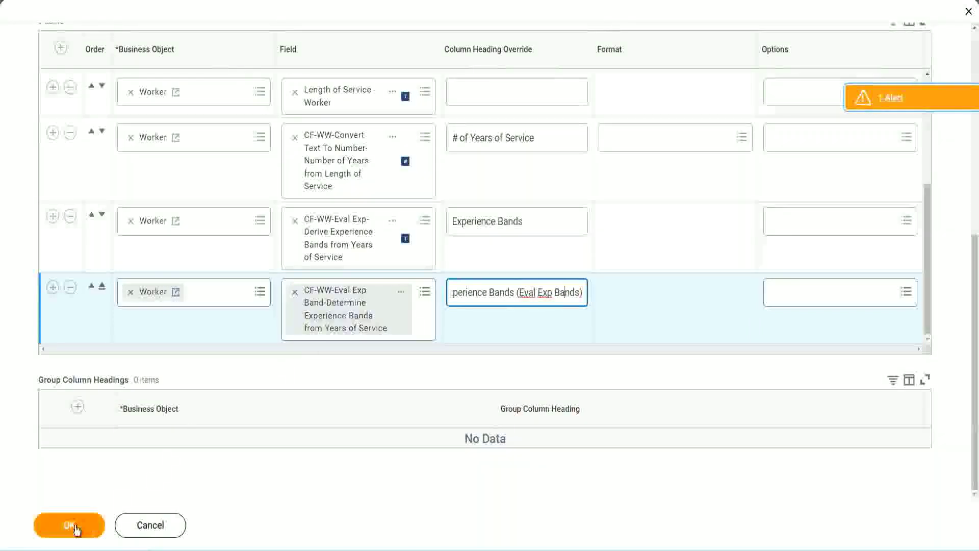
left_click(75, 528)
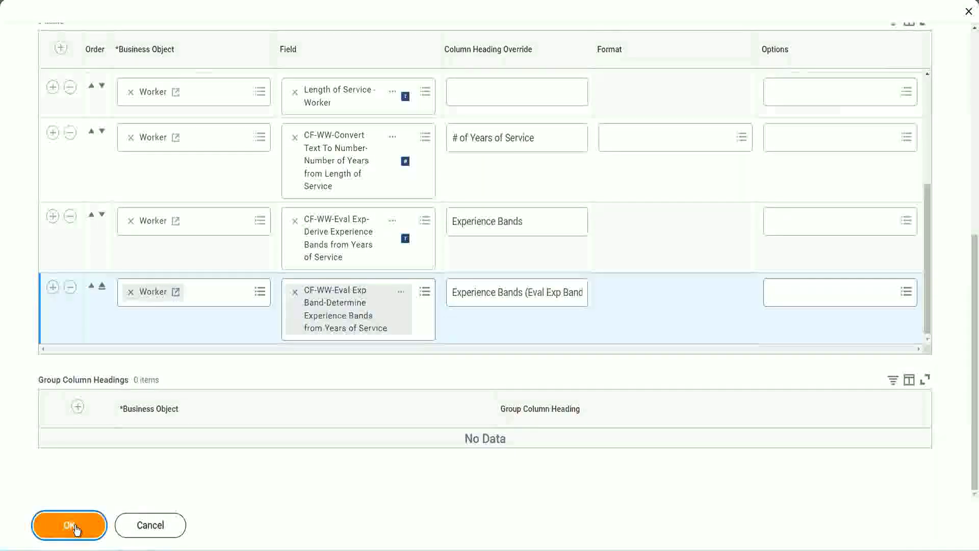